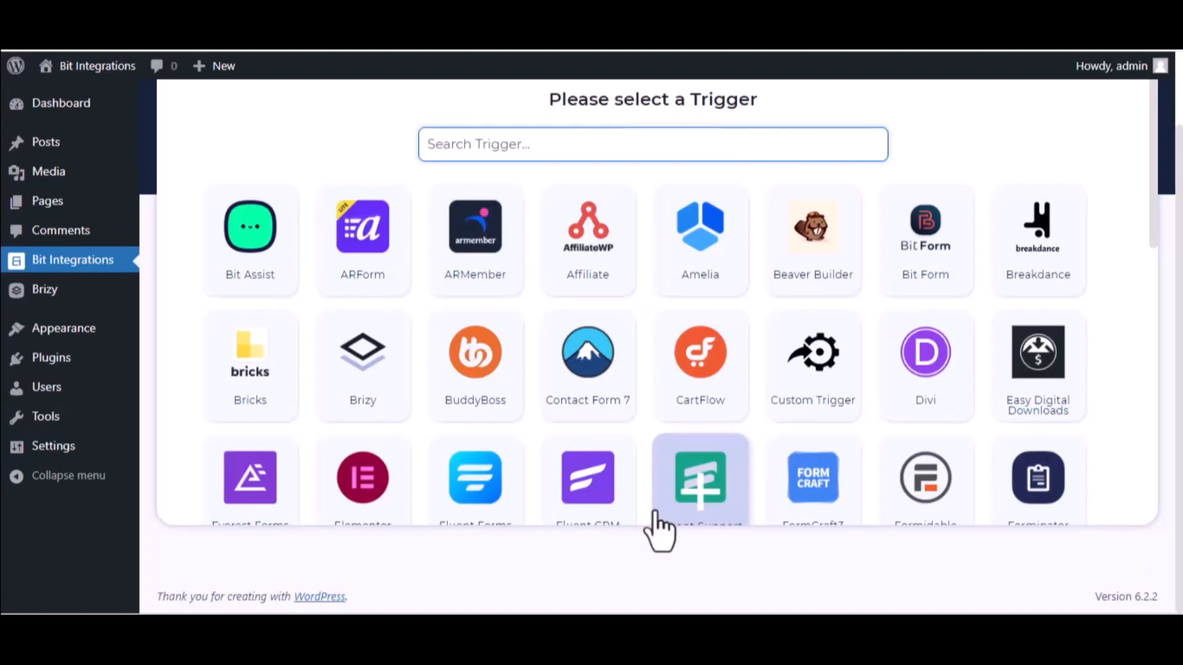
- Set Brizy as the trigger with the form 'Bit Integrations->1' selected
type("bri")
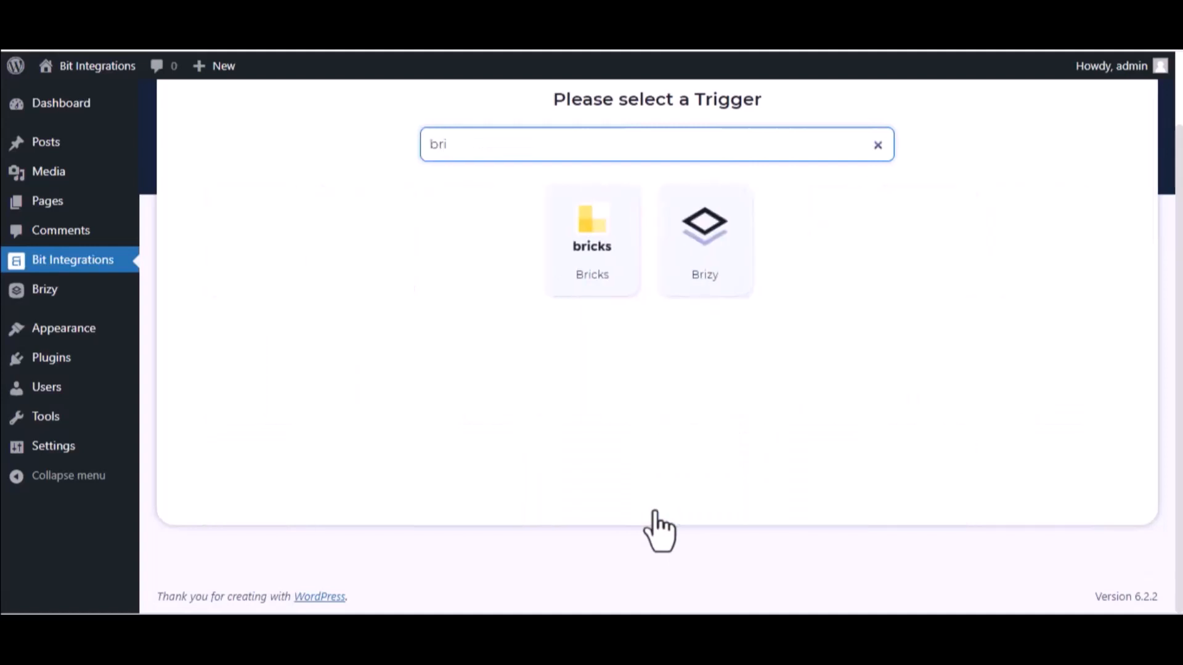
left_click(691, 285)
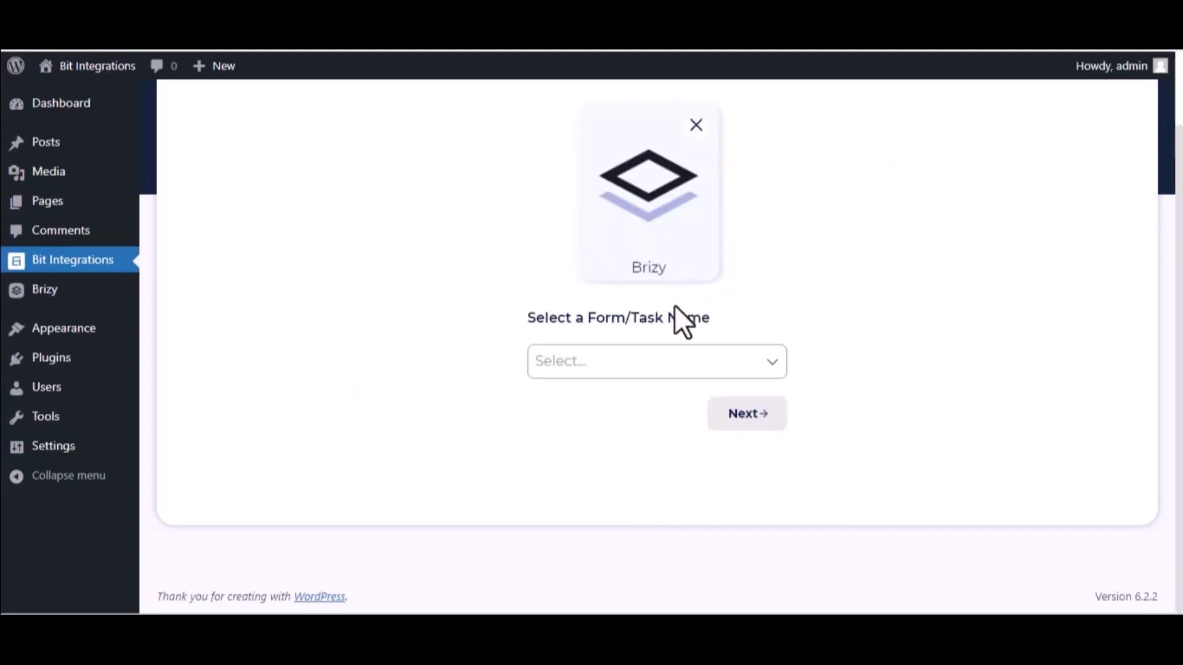
left_click(665, 354)
left_click(647, 408)
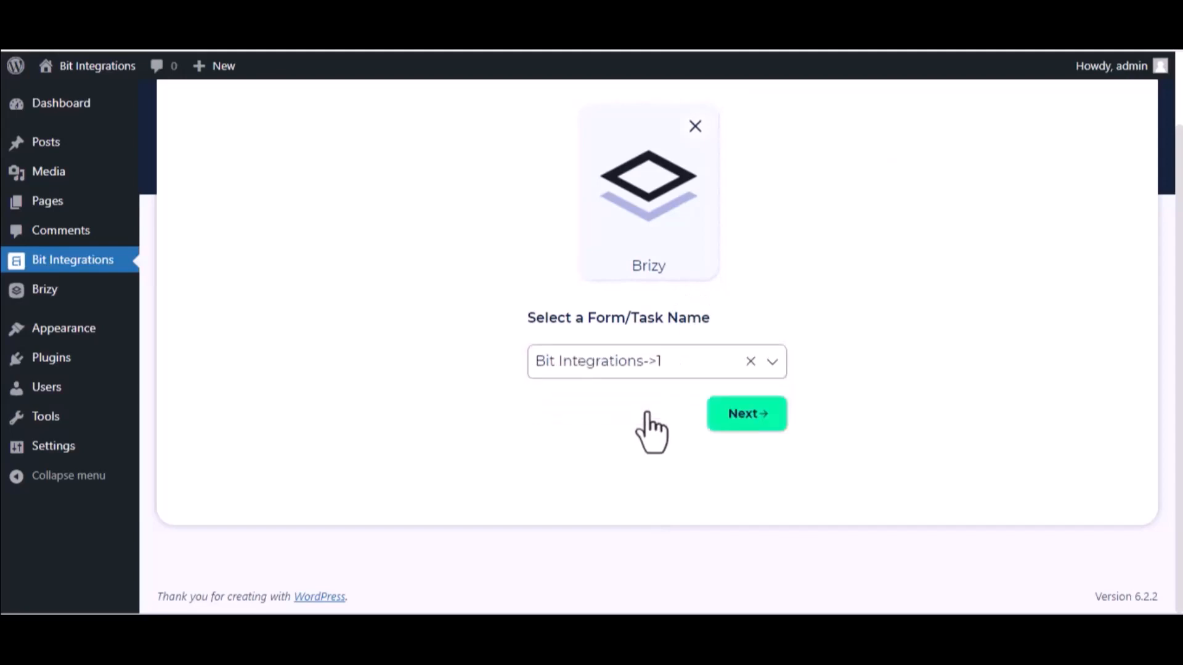
left_click(766, 422)
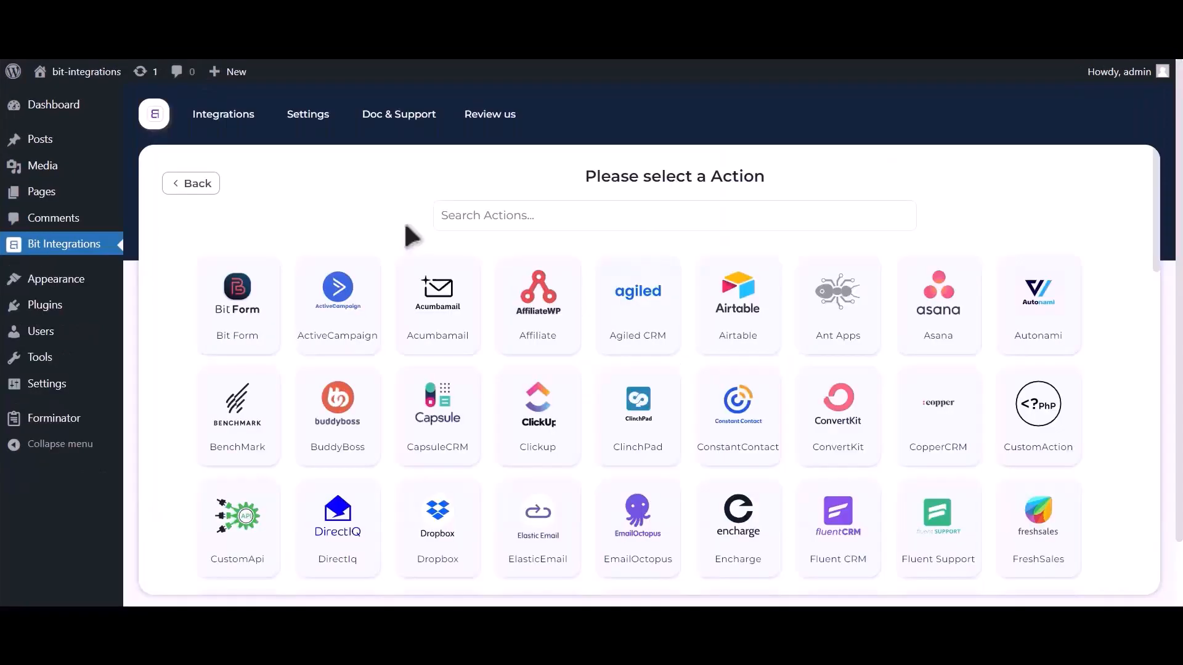
left_click(579, 225)
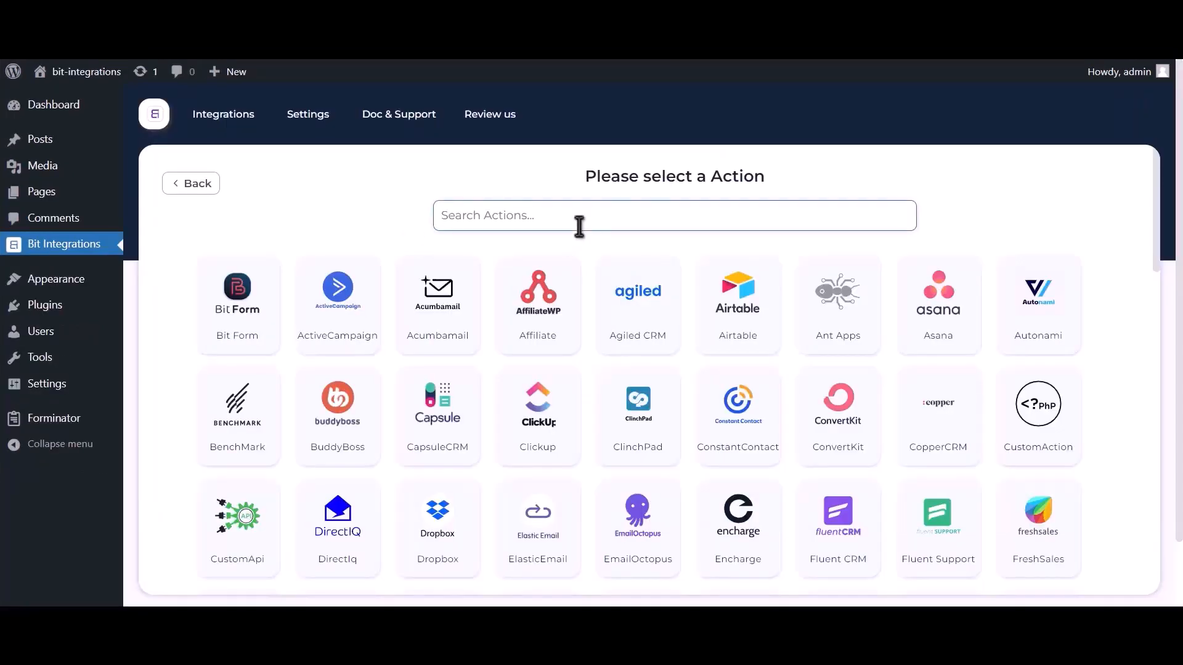
- Select Zoom as the action and follow the 'Get Zoom client id and secret' link
type("zoom")
left_click(595, 339)
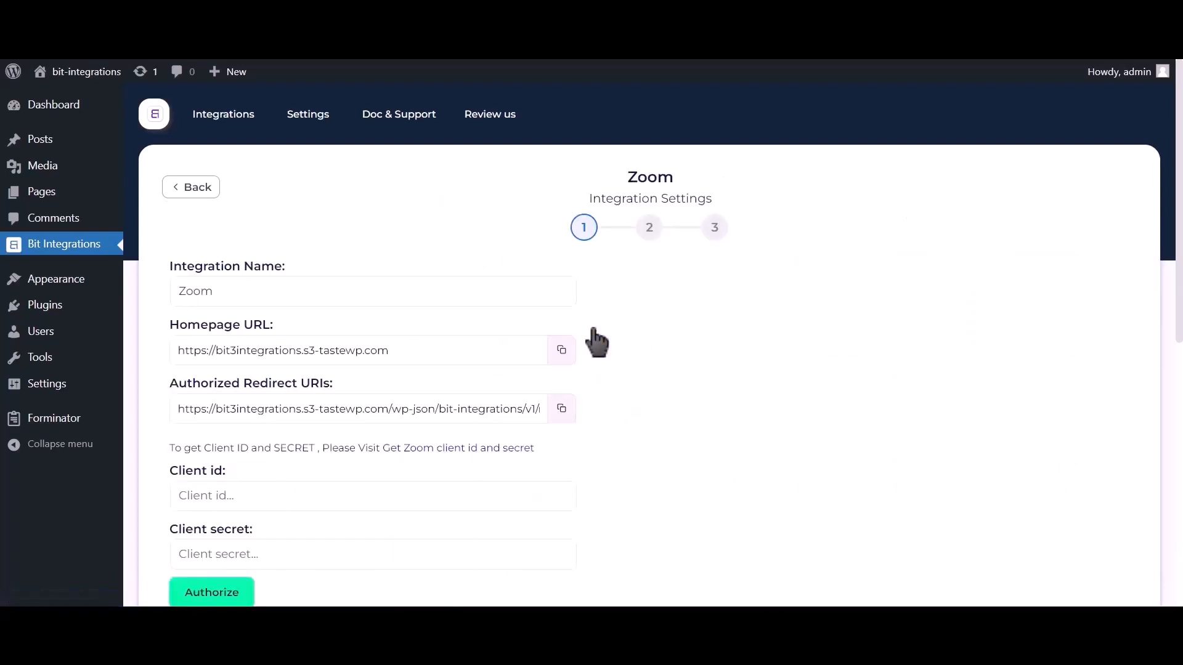
scroll(595, 339, "down", 2)
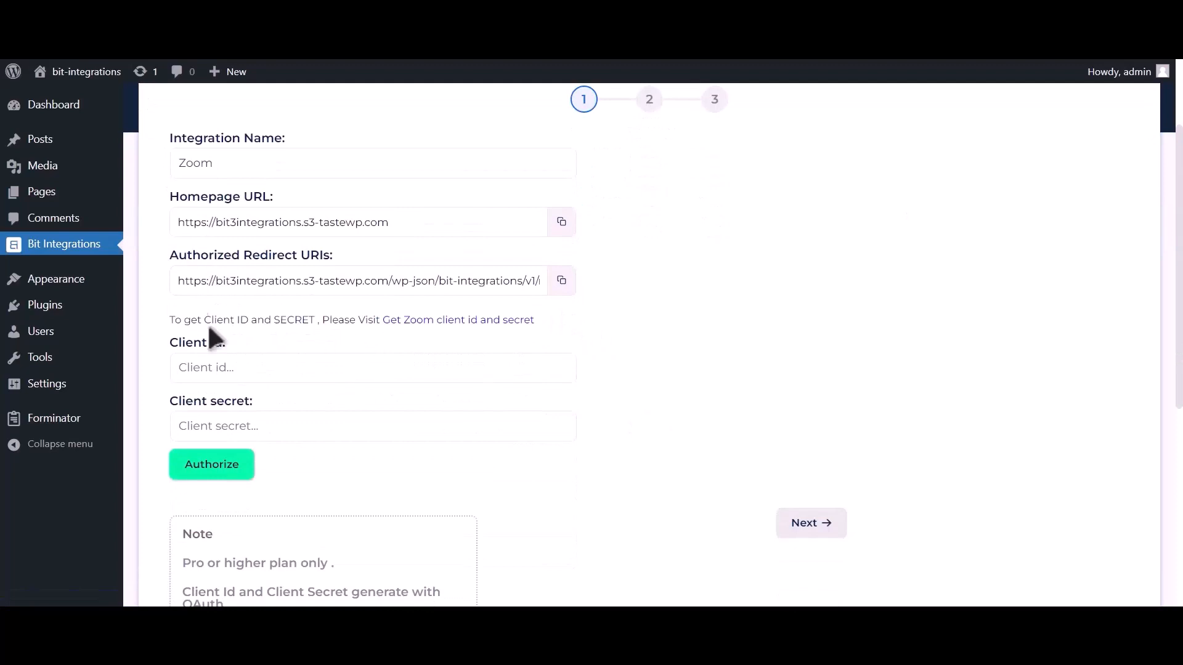
left_click_drag(170, 319, 380, 318)
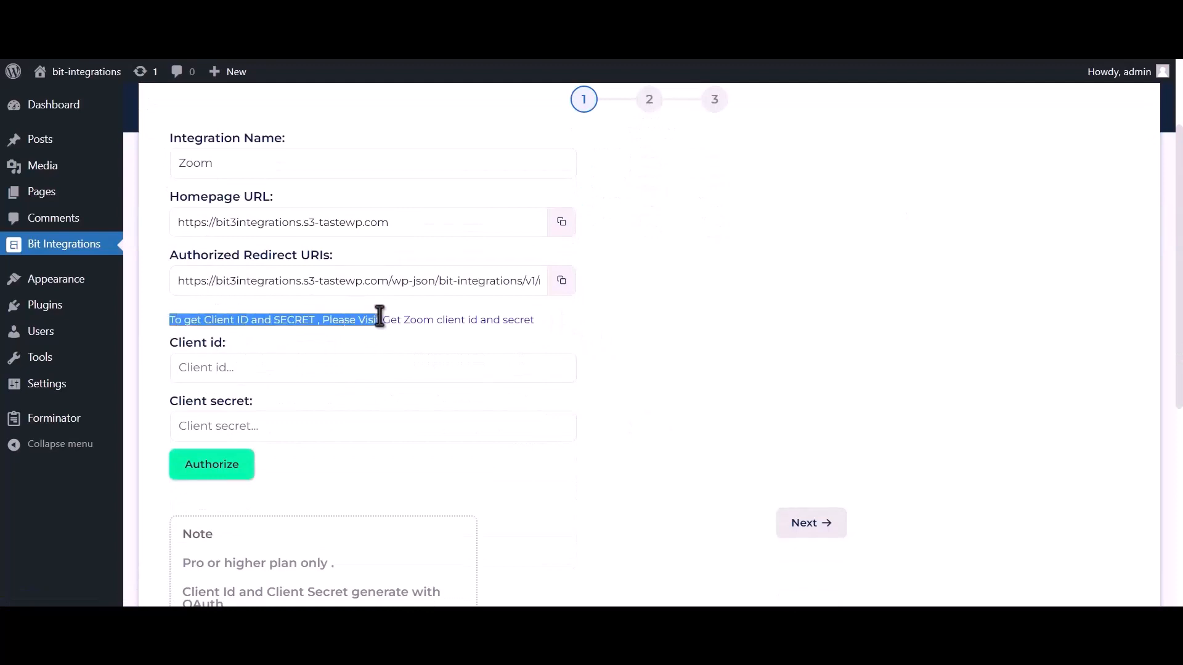
left_click(490, 322)
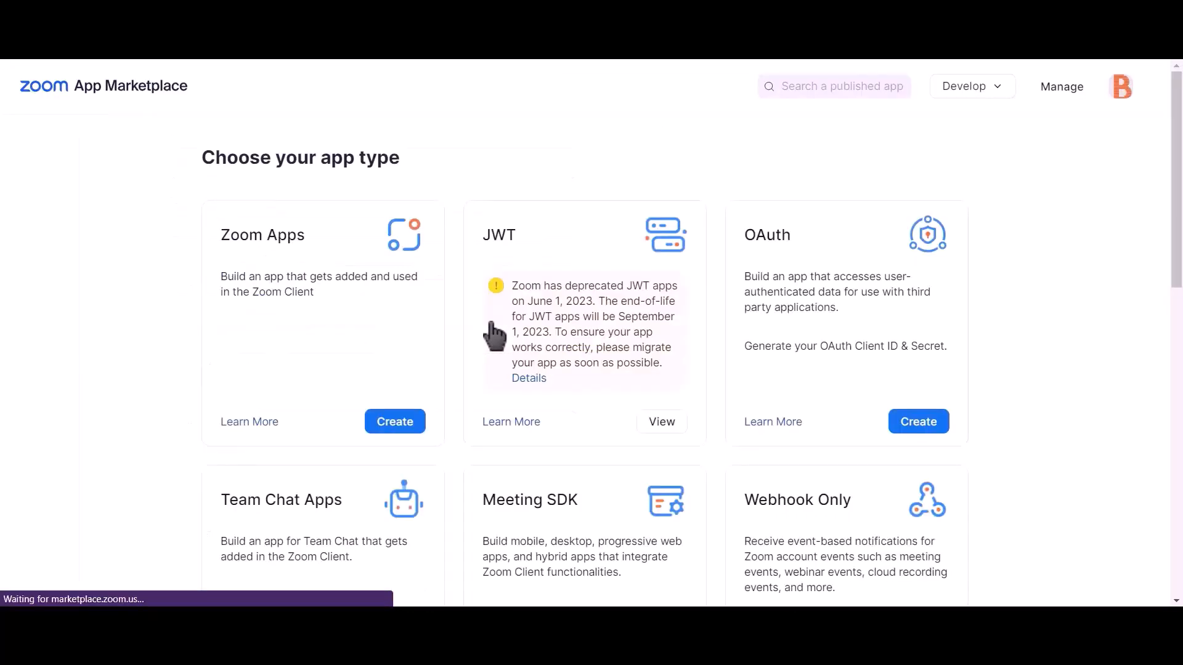
- Create an unpublished OAuth app named 'Bit integrations' and go to its Scopes page
left_click(927, 430)
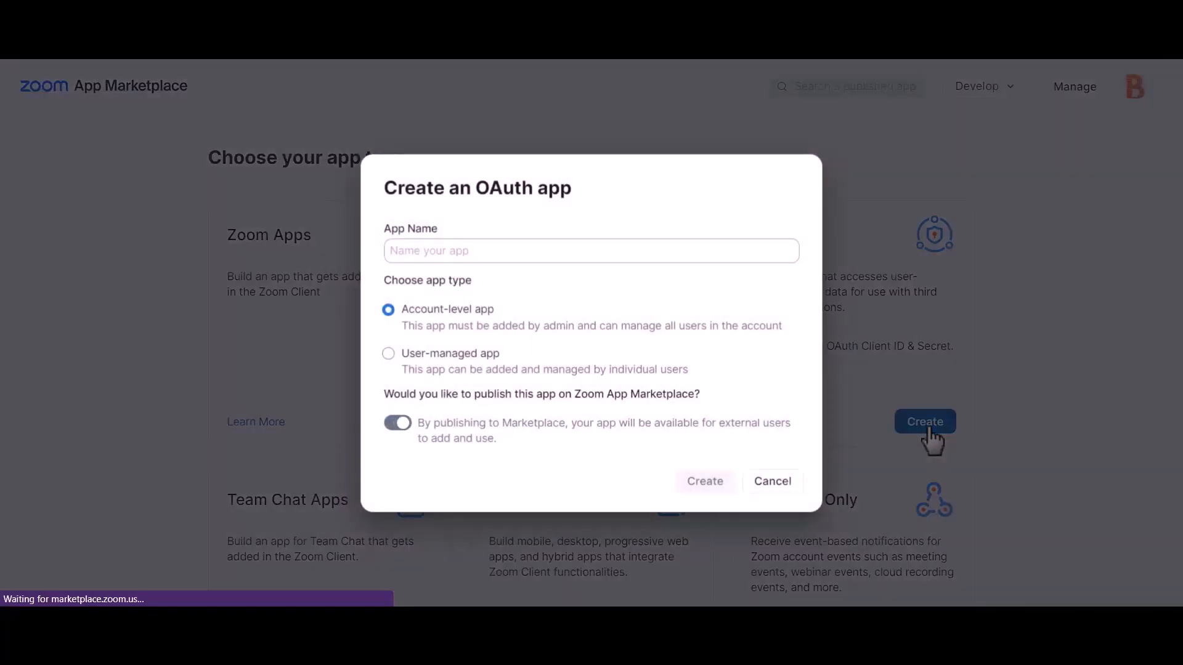
left_click(399, 425)
left_click(564, 251)
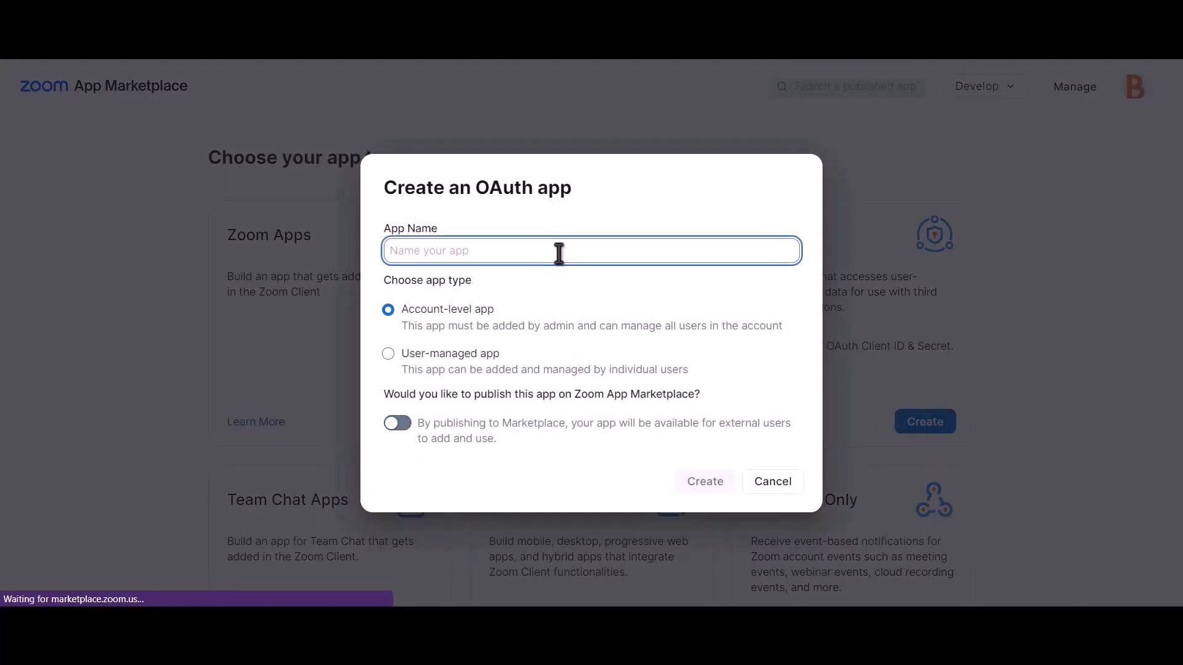
type("Bit in")
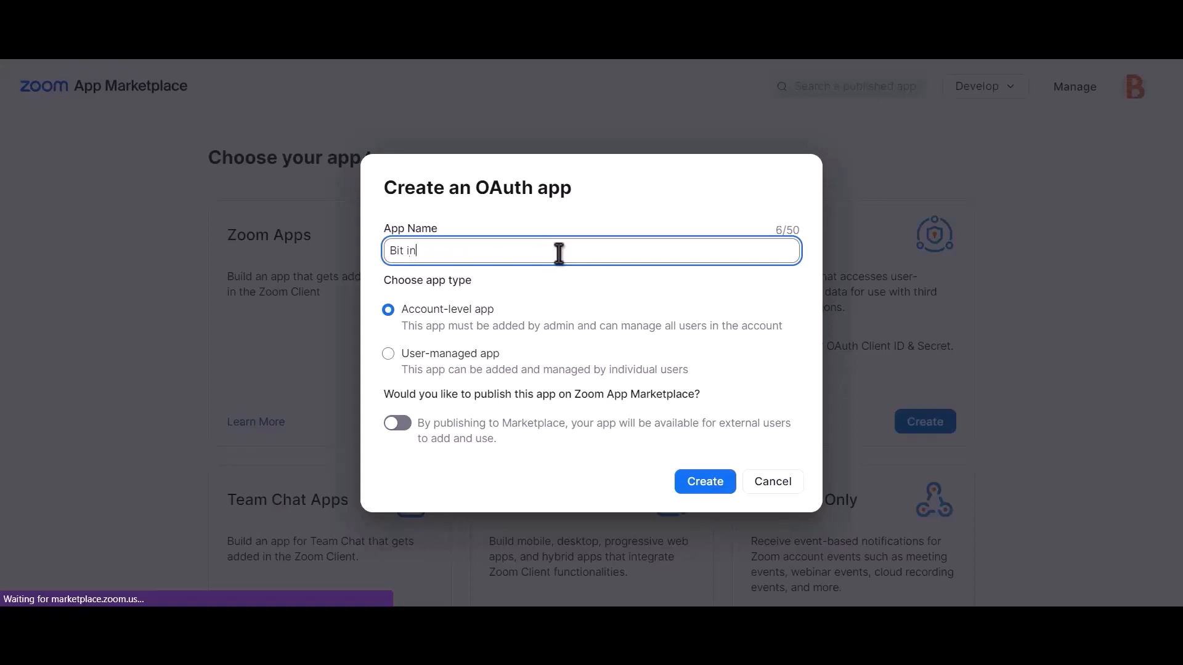
type("tegrations")
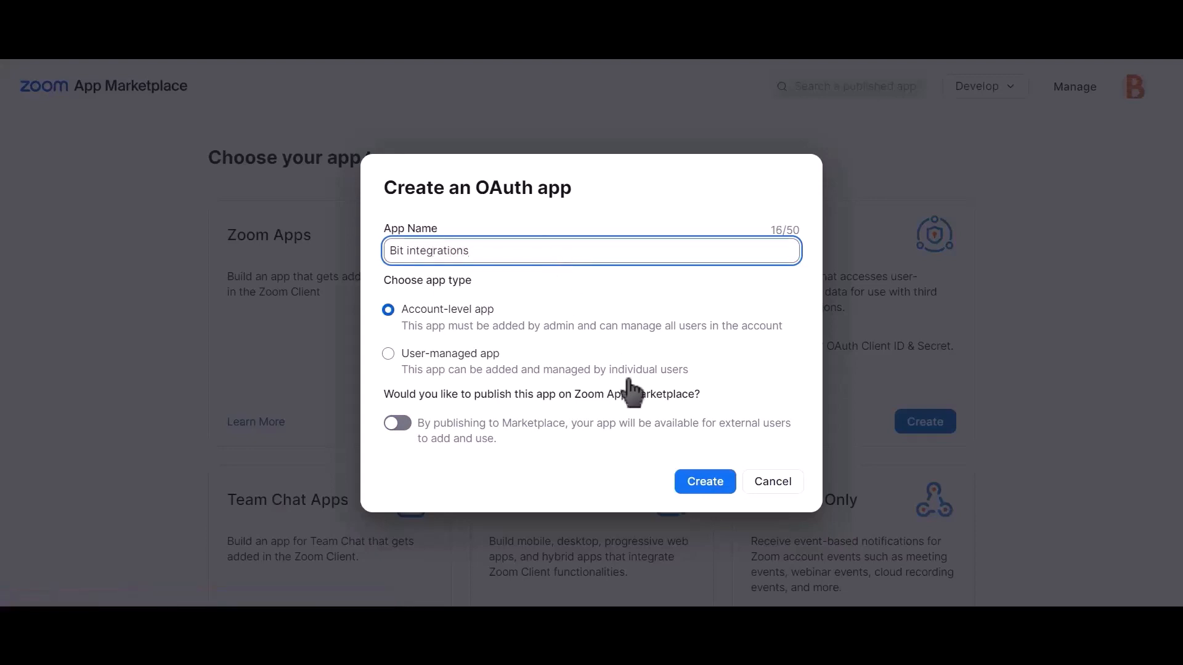
left_click(711, 493)
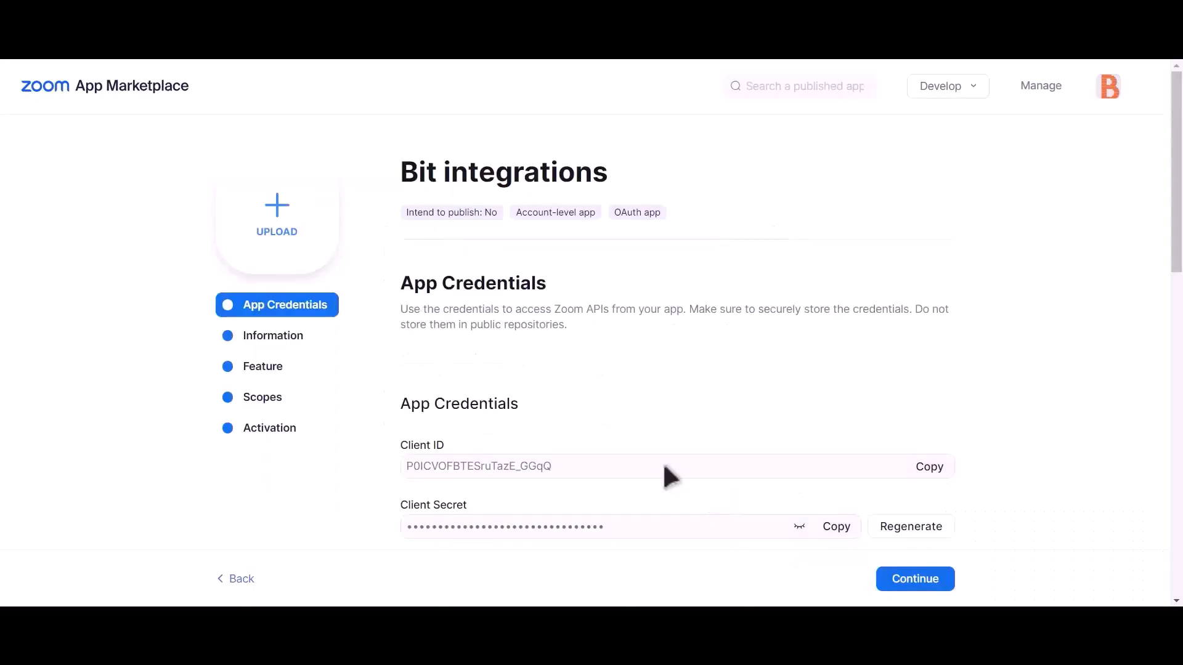
left_click(291, 412)
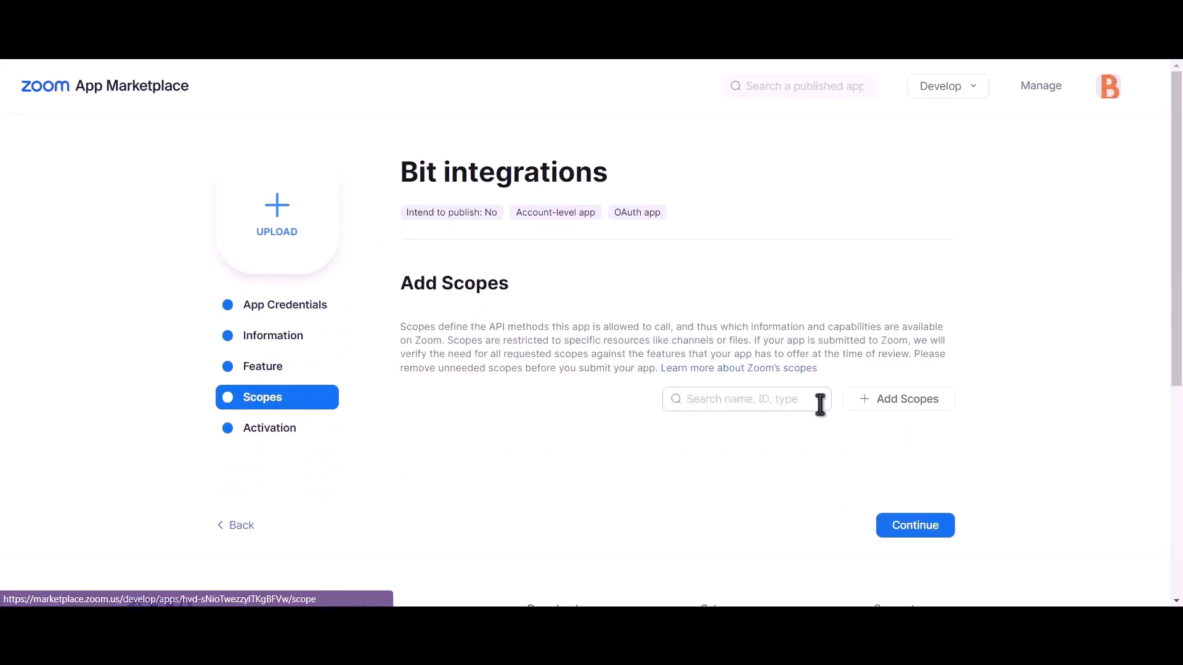
- Add the meeting scopes, including meeting:master and meeting:read:admin
left_click(922, 407)
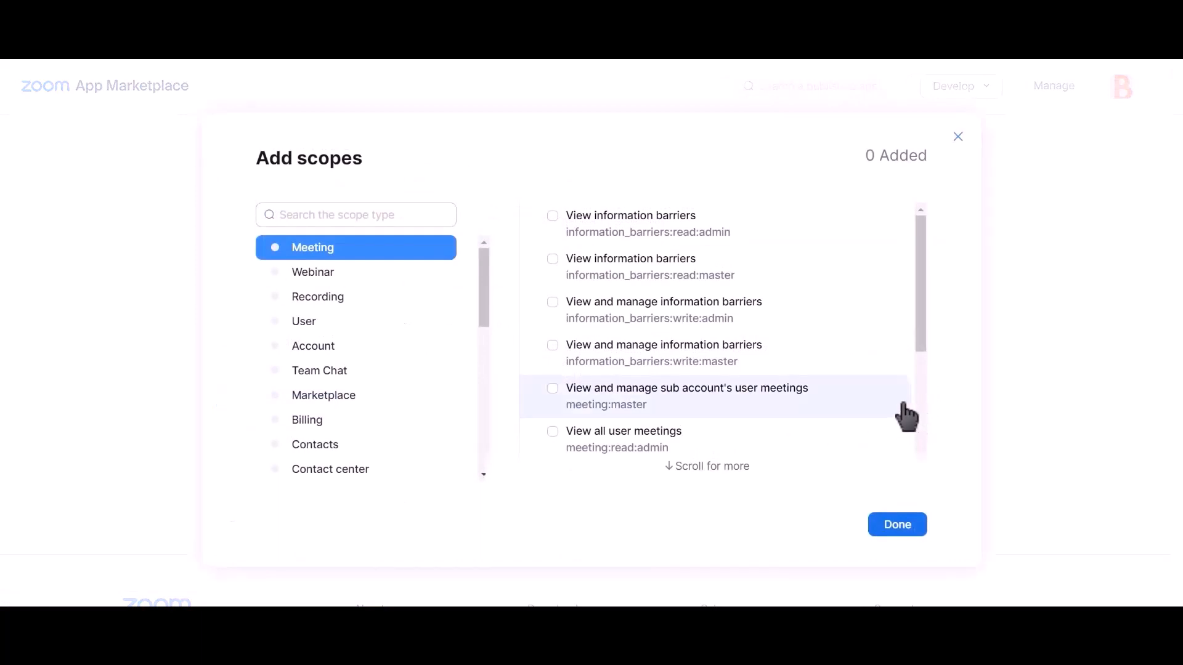
left_click(553, 389)
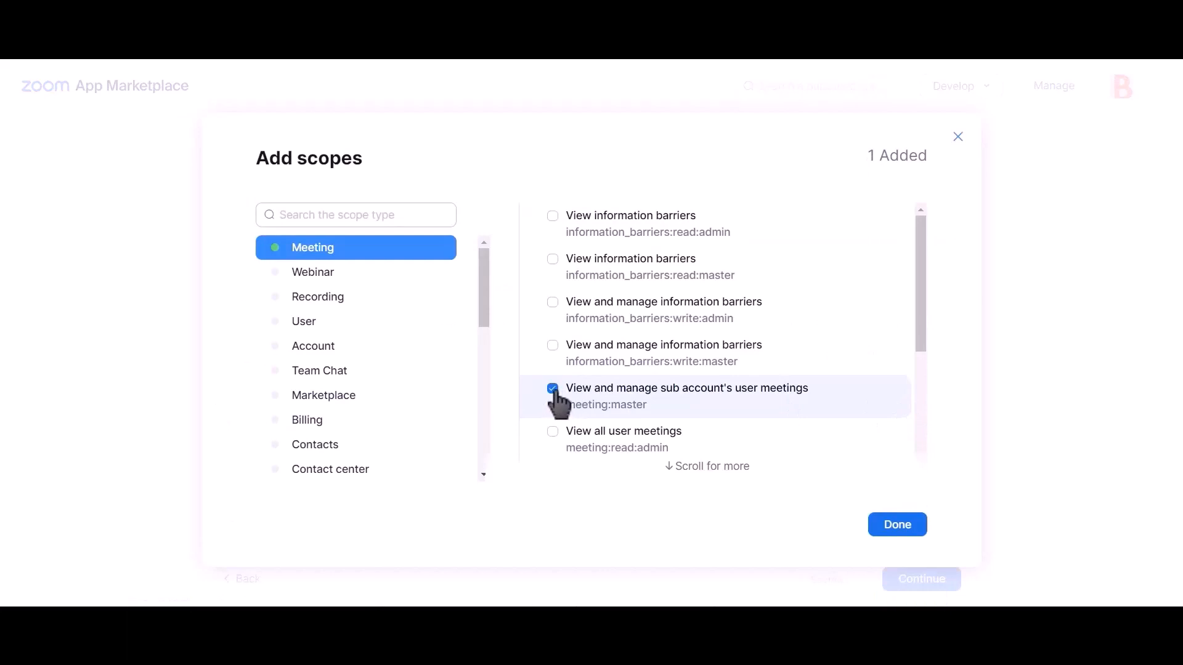
left_click(553, 431)
scroll(685, 386, "down", 4)
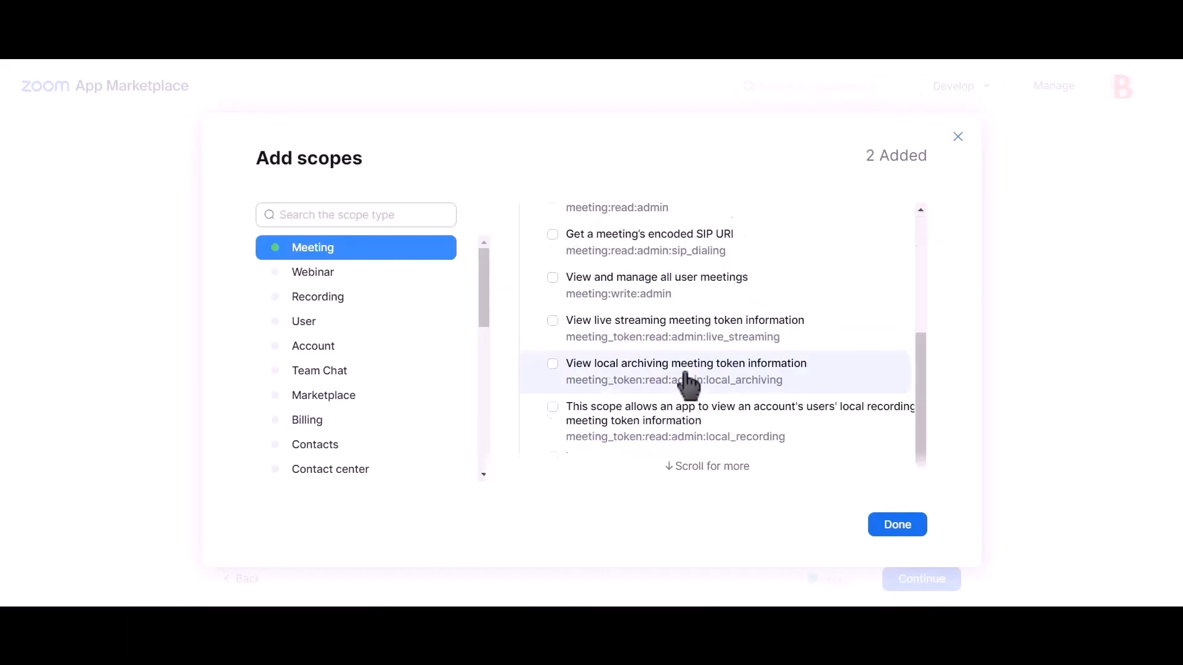
scroll(690, 386, "up", 4)
scroll(691, 390, "down", 2)
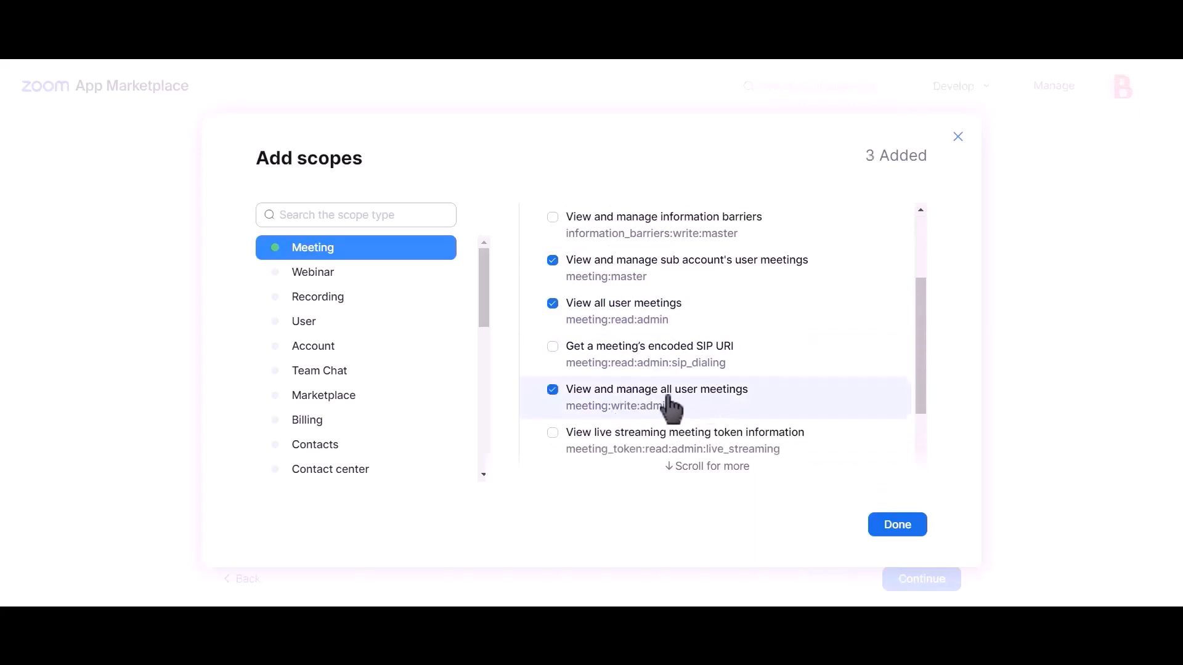
- Add the user:master and user:read:admin scopes under User and save the selection
left_click(327, 328)
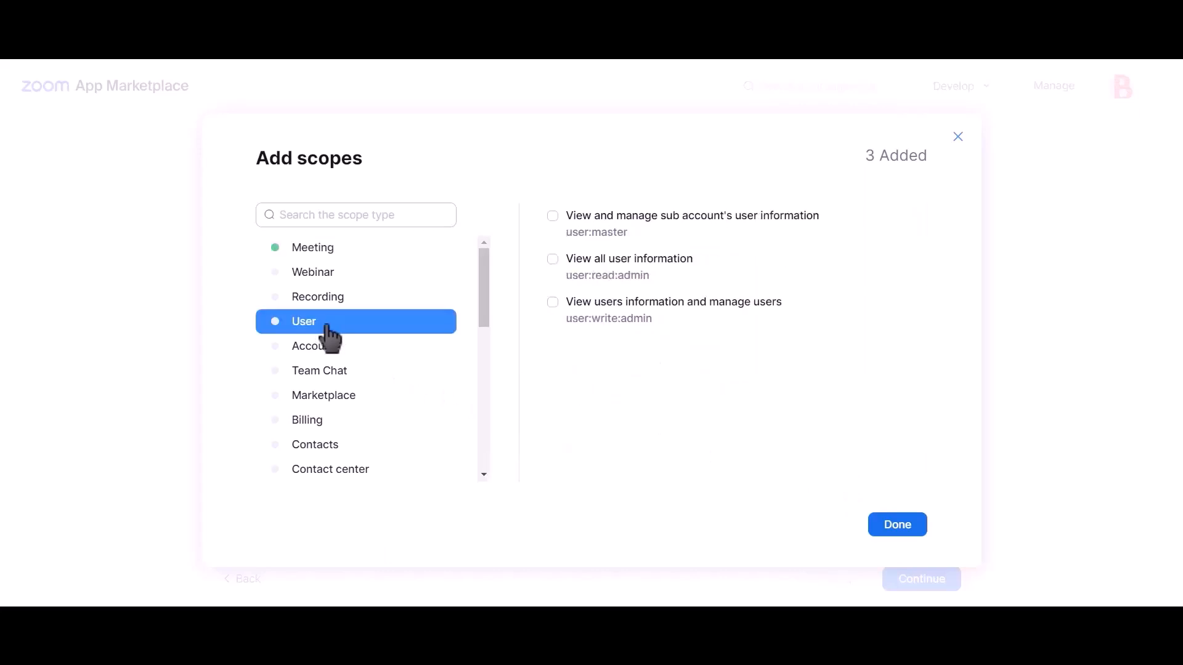
left_click(610, 238)
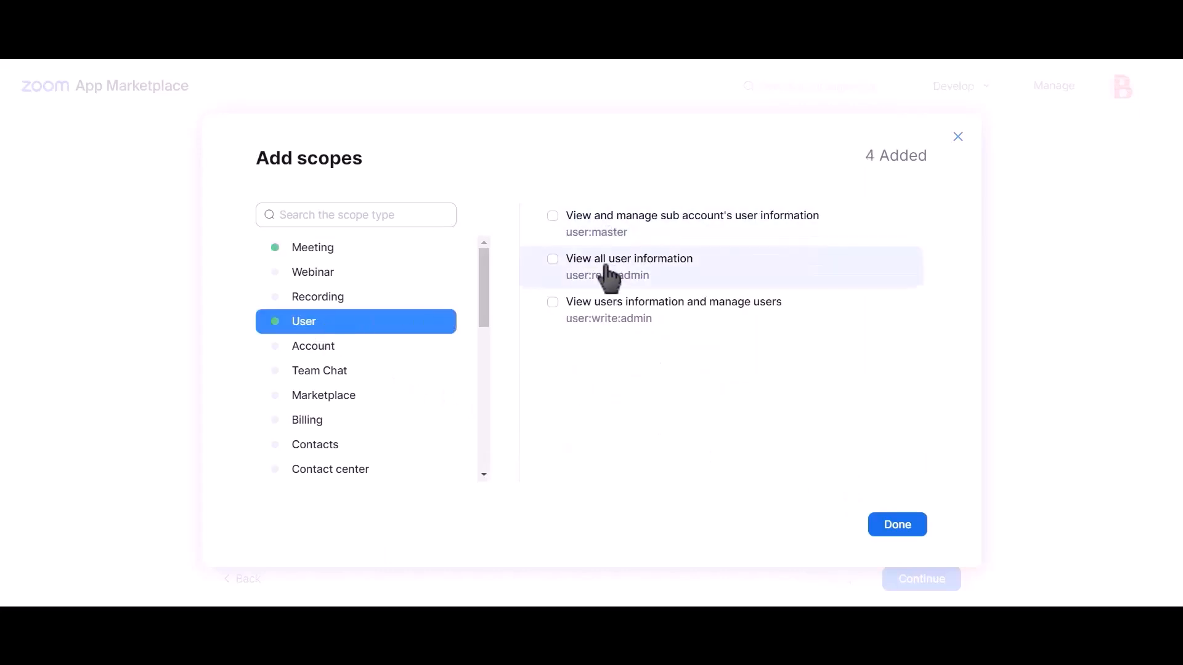
left_click(610, 318)
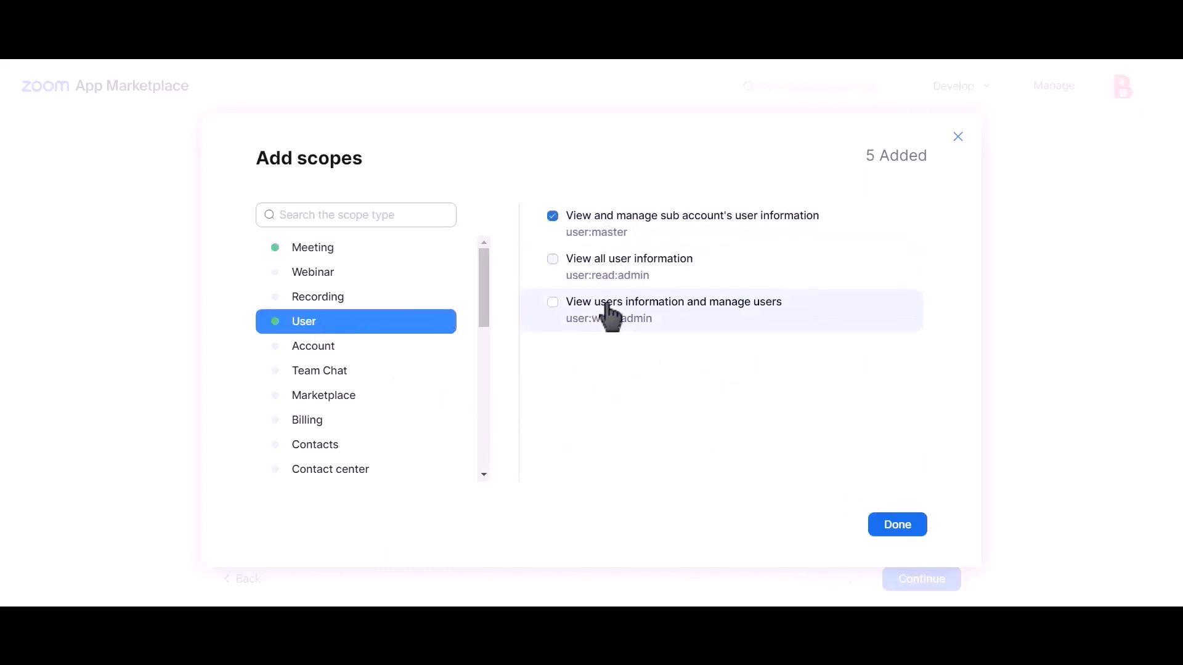
left_click(897, 528)
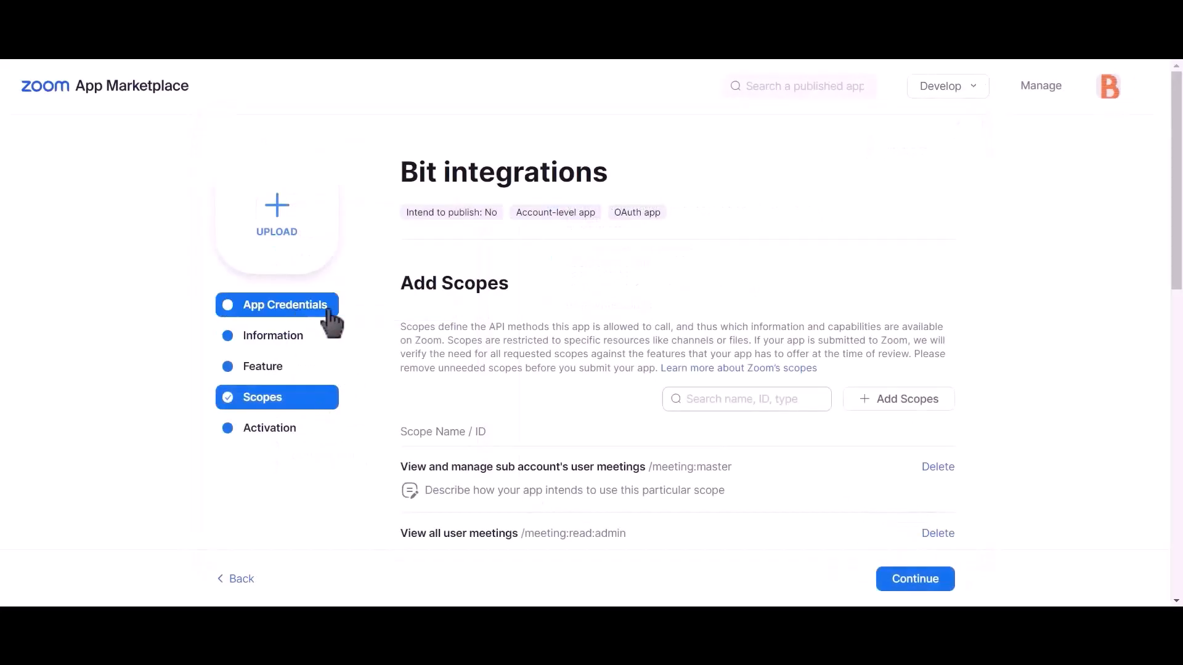
- Copy the Zoom app's Client ID into Bit Integrations' Client id field
left_click(298, 313)
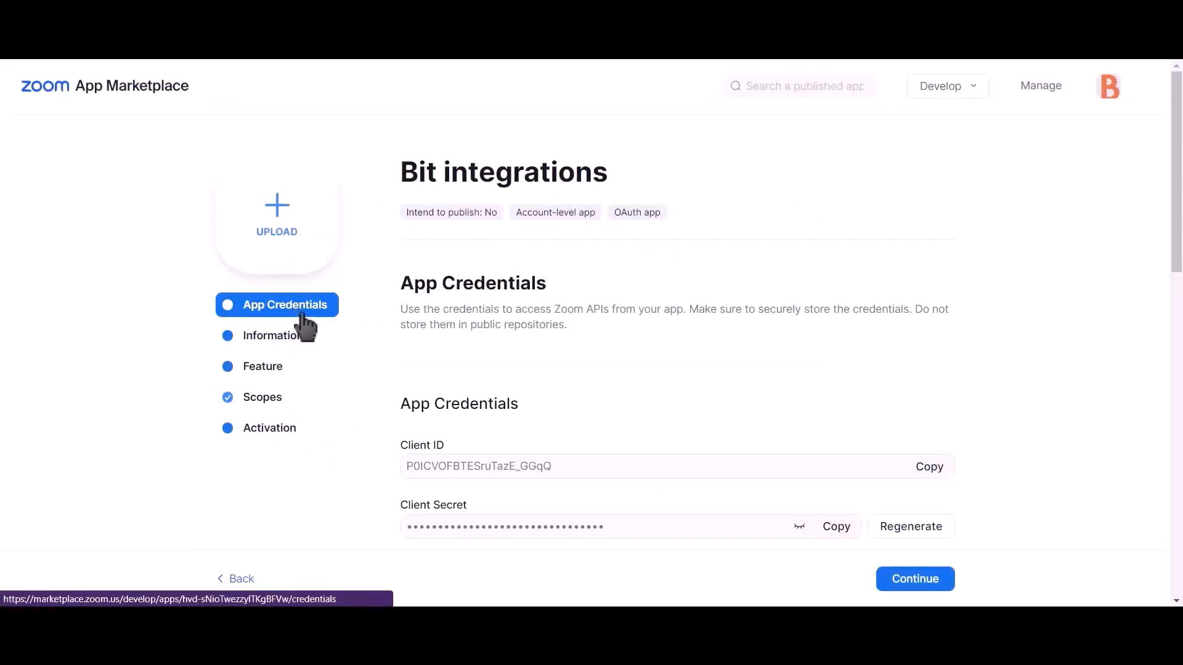
left_click(927, 469)
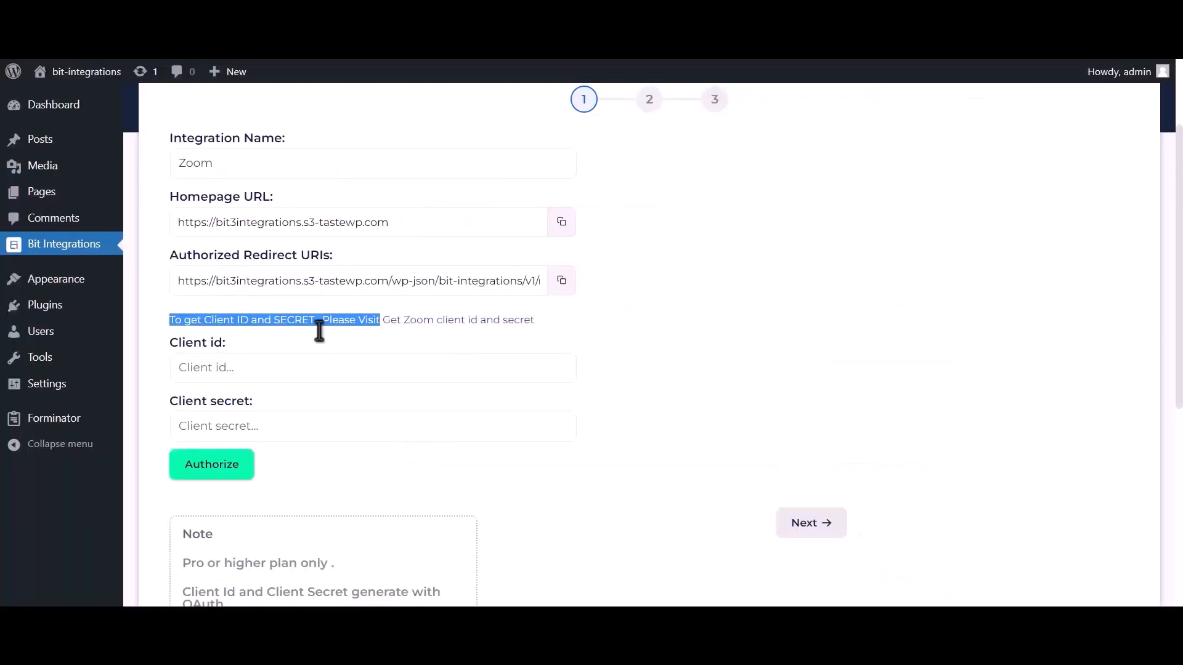
left_click(271, 368)
key("ctrl+v")
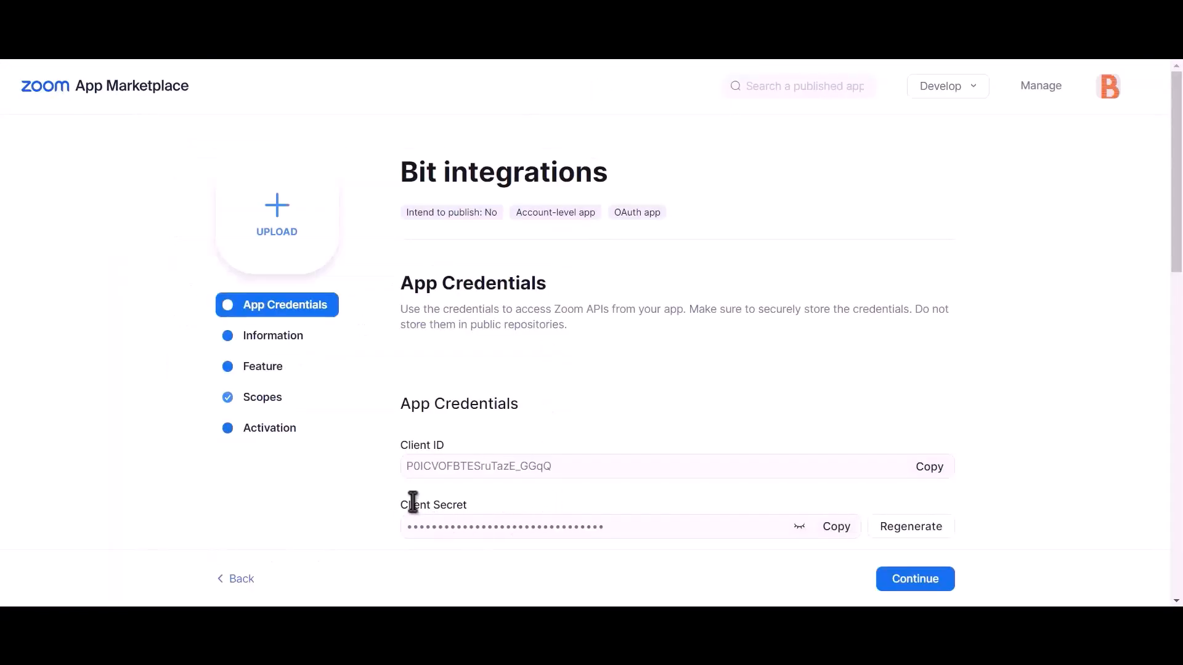
- Paste the Client Secret into Bit Integrations and copy the authorized redirect URI
left_click_drag(401, 504, 470, 504)
left_click(838, 530)
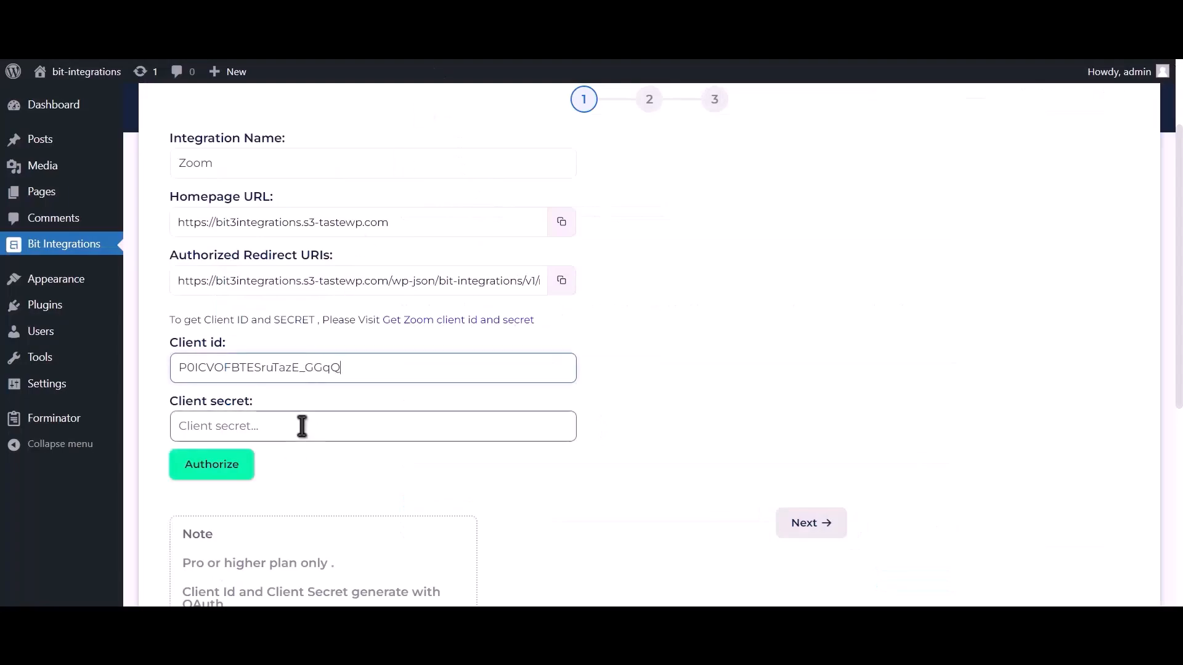
left_click(302, 426)
key("ctrl+v")
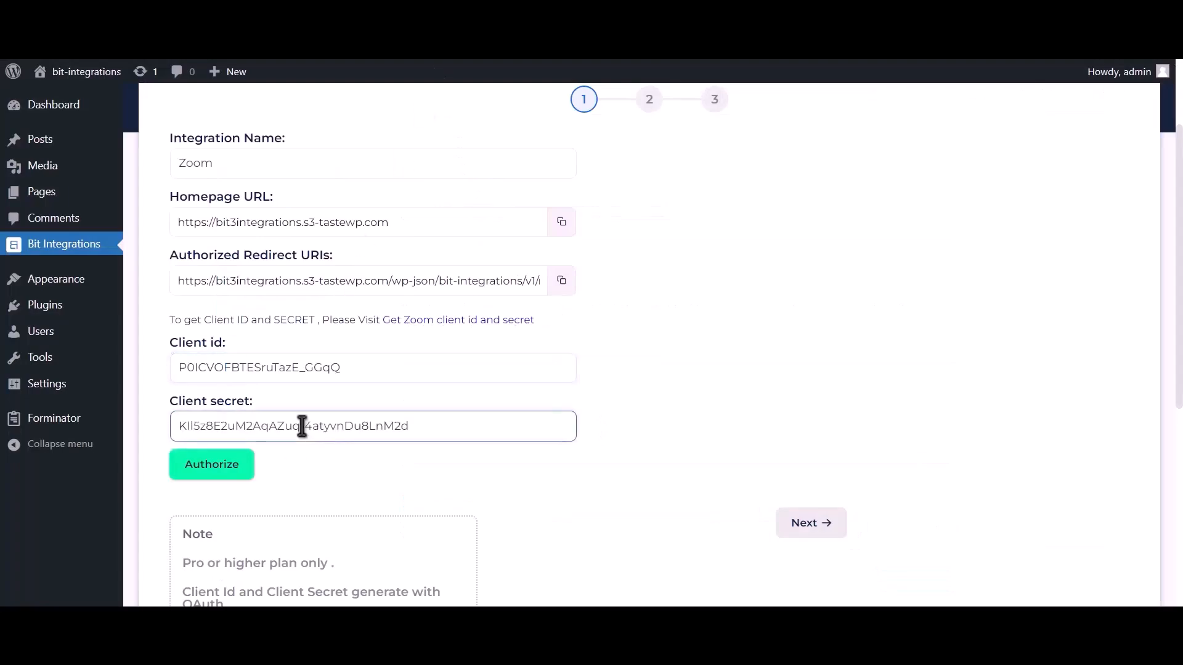
left_click(561, 282)
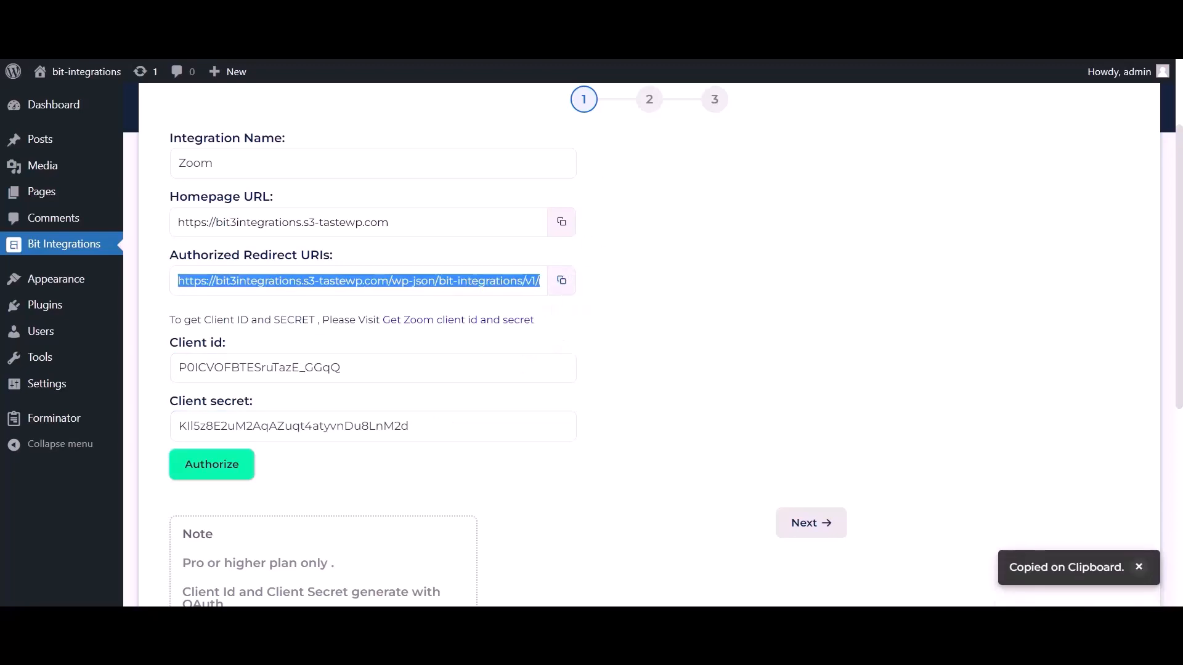
left_click(615, 59)
- Use the Bit Integrations redirect URI as the OAuth redirect URL and add it to the allow list
scroll(626, 301, "down", 2)
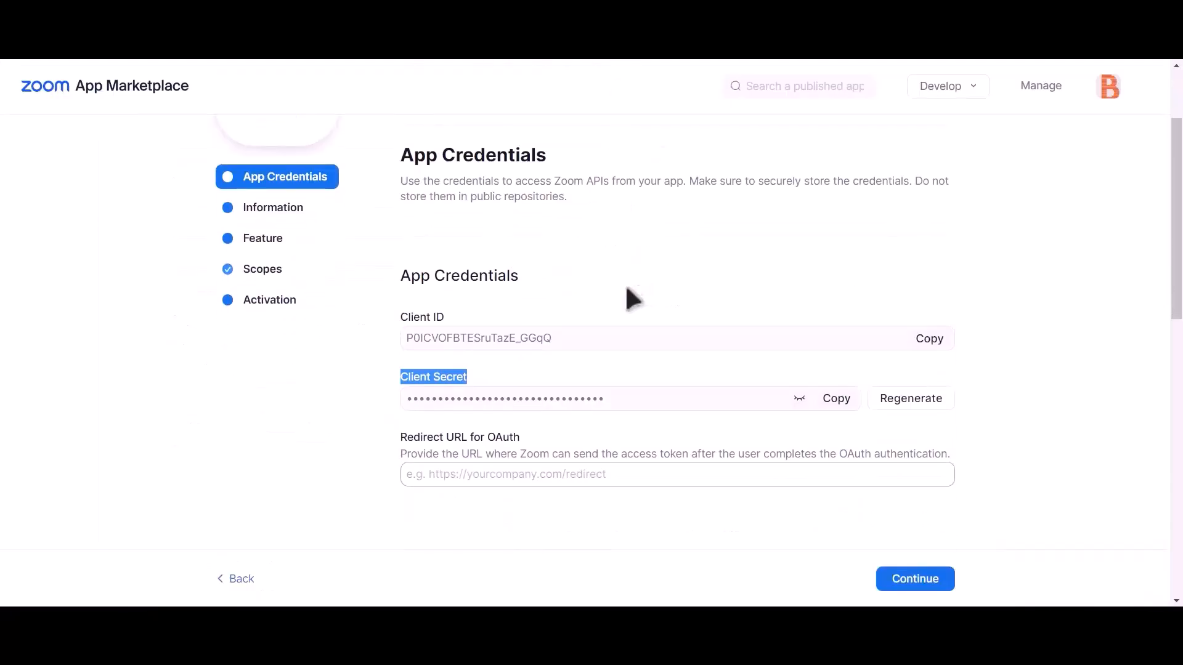
left_click(473, 473)
key("ctrl+v")
scroll(470, 462, "down", 6)
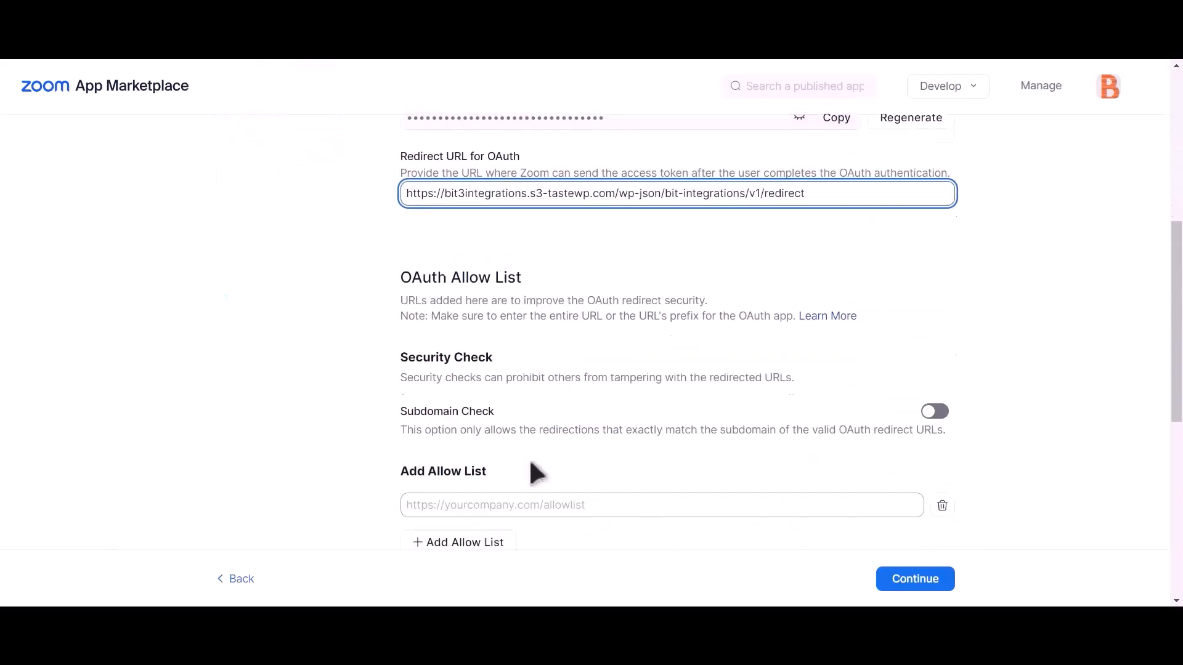
left_click(528, 403)
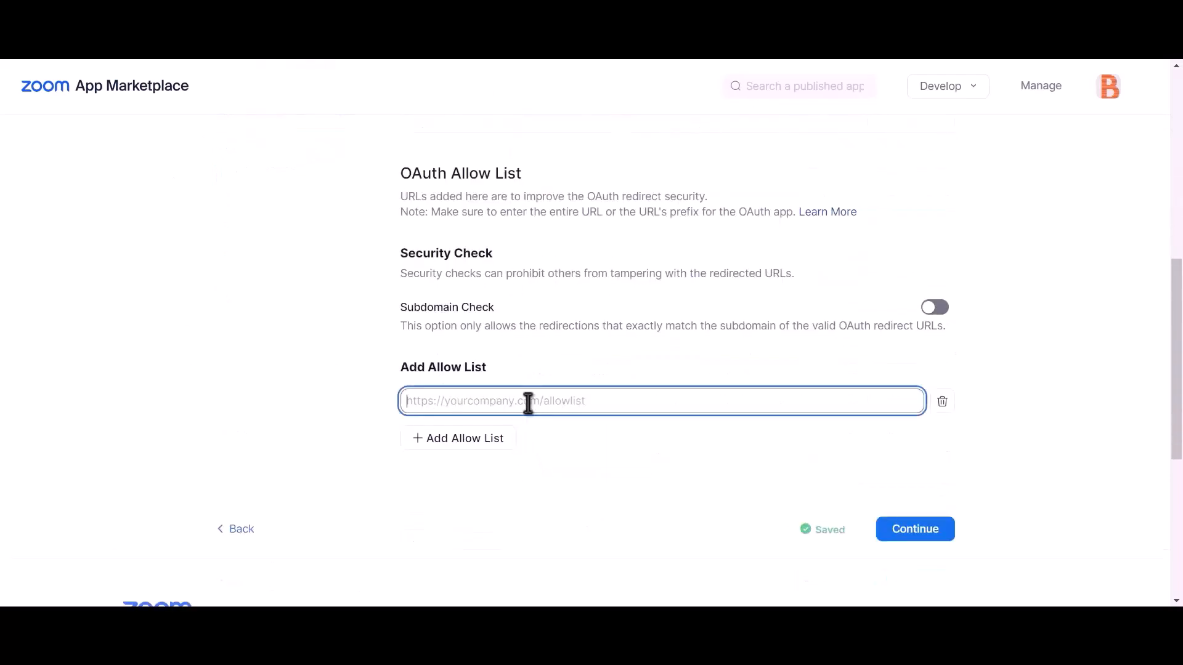
key("ctrl+v")
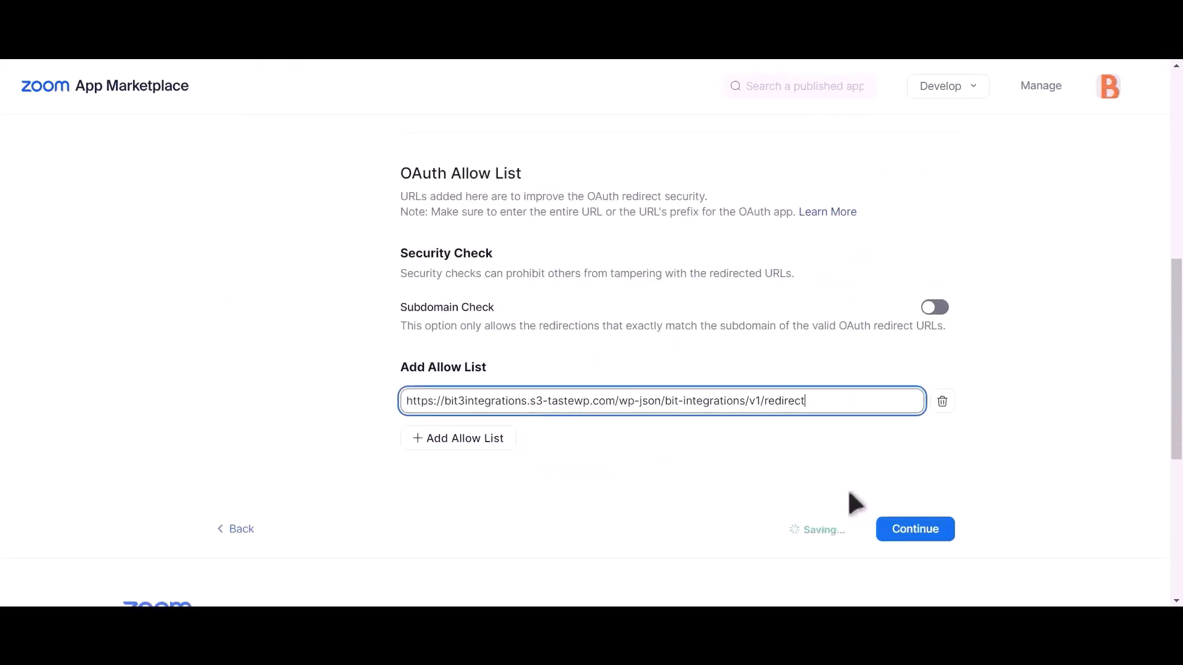
left_click(725, 465)
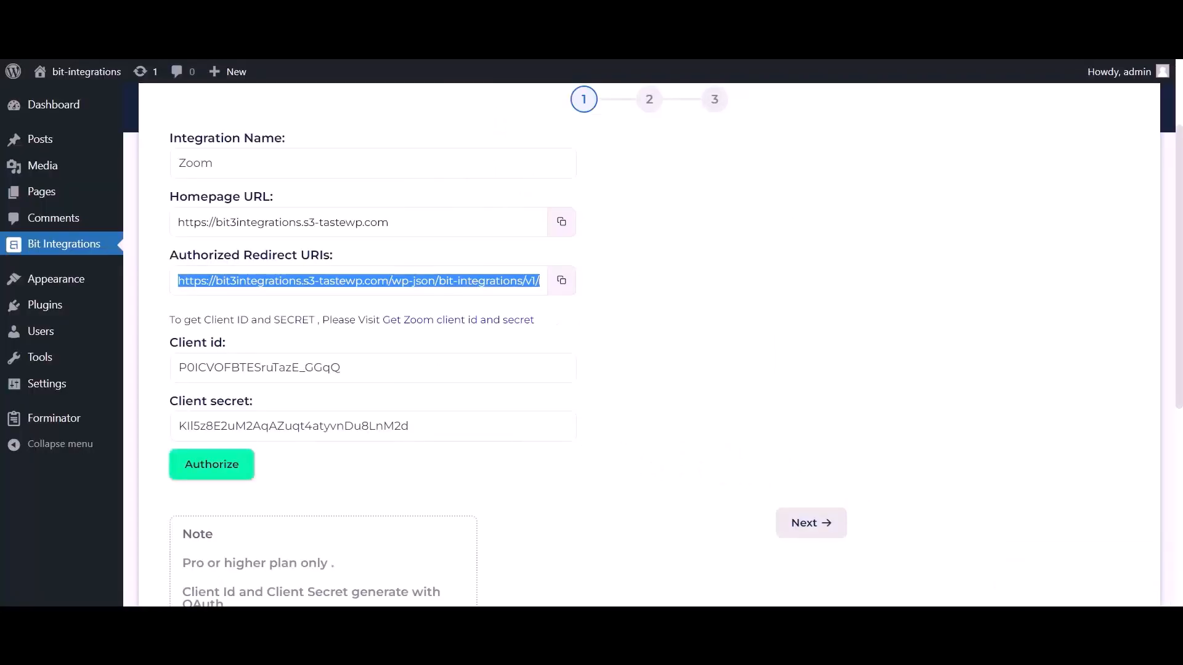
- Grant Bit Integrations access to the Zoom account and continue to the mapping step
left_click(229, 476)
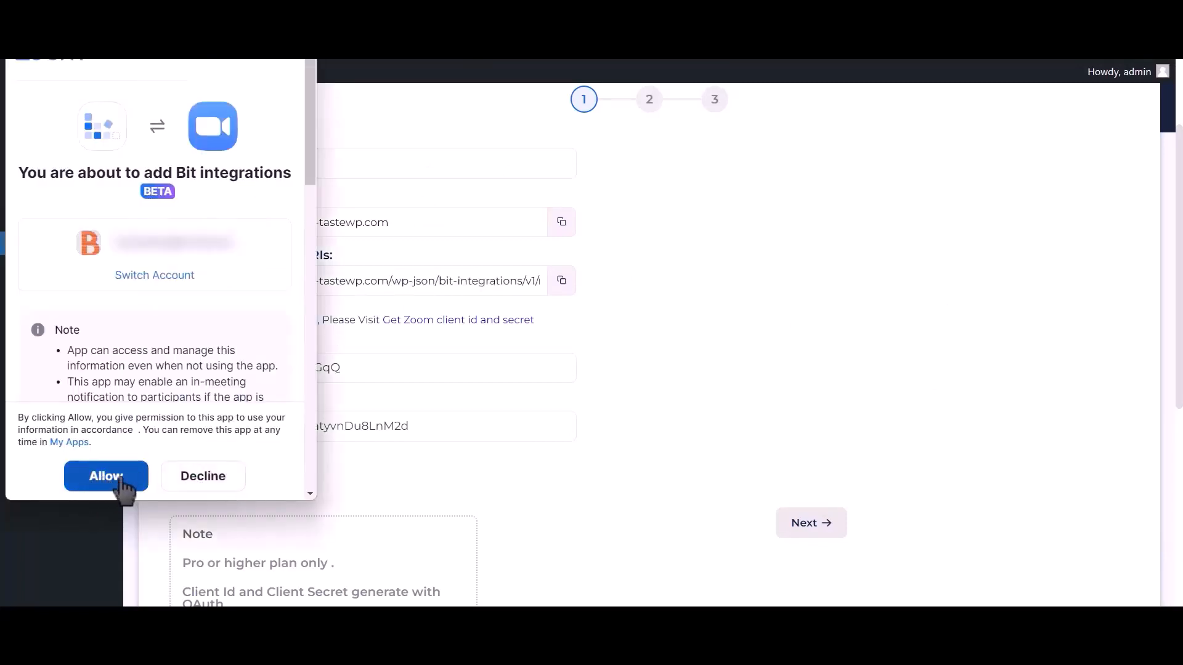
left_click(122, 481)
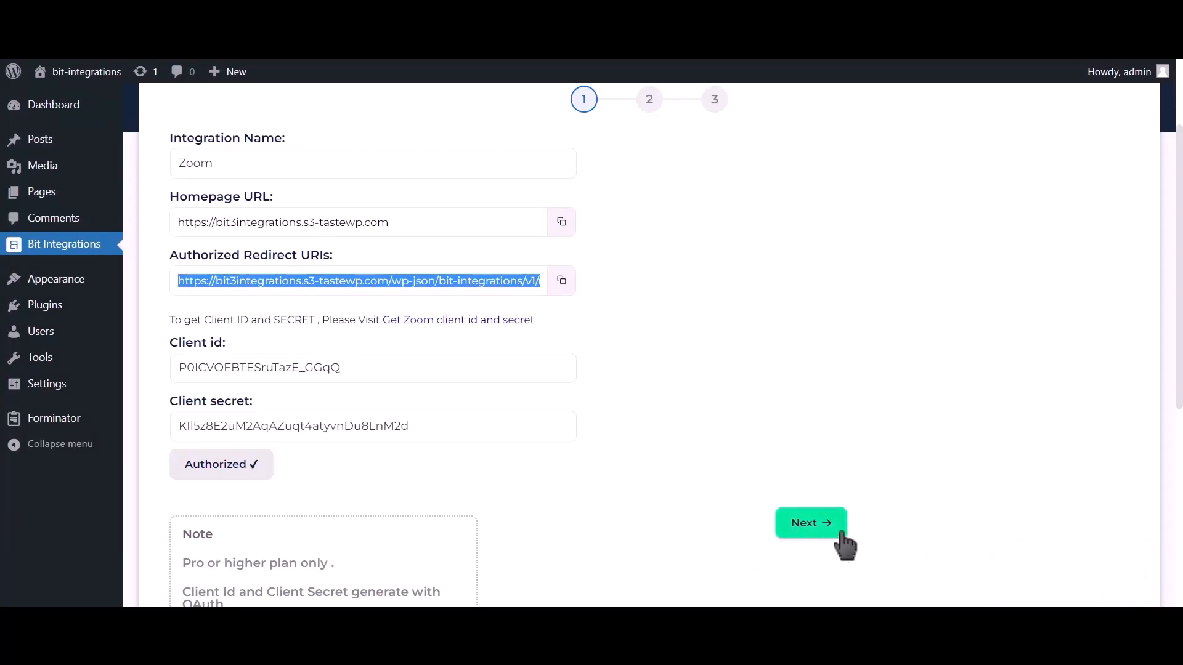
left_click(810, 524)
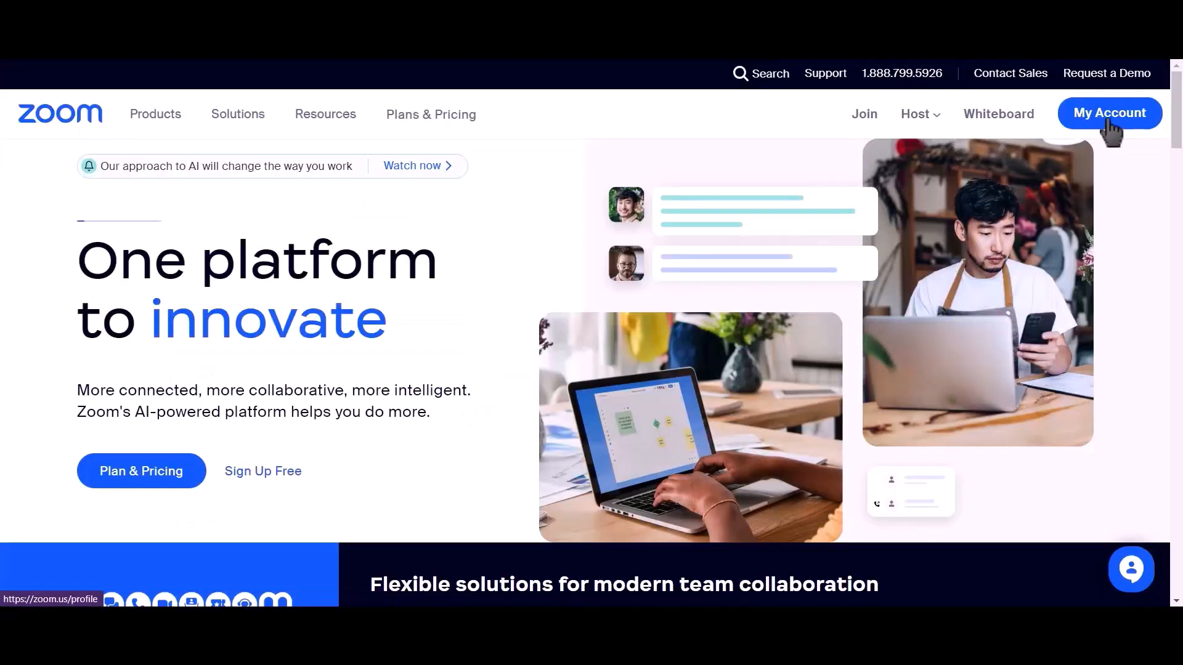
- Schedule a Zoom meeting titled 'Bit Integrations' for 06/20/2023, 5:00 PM, requiring registration
left_click(1109, 114)
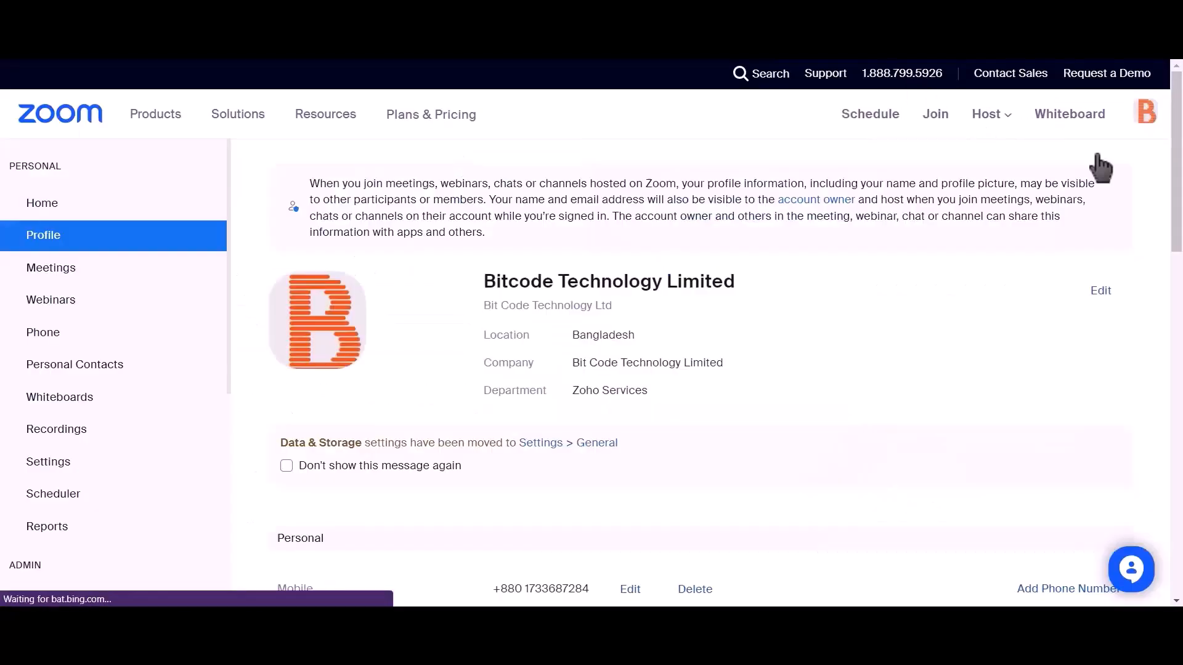
left_click(97, 281)
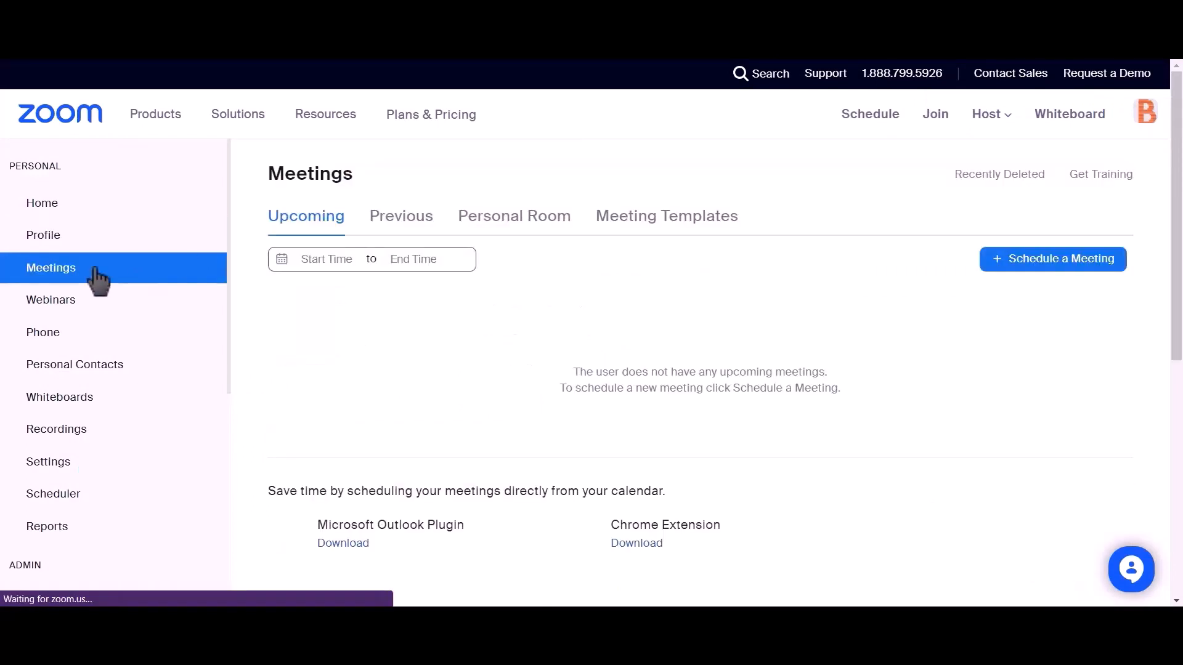
left_click(1070, 271)
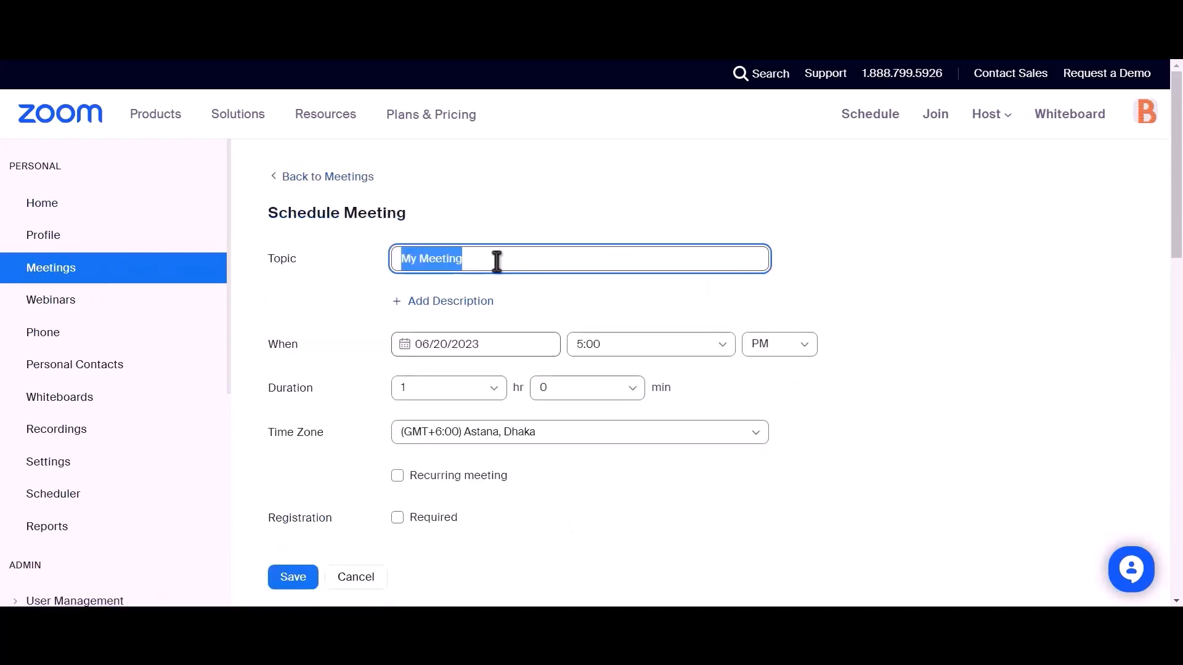
type("Bit")
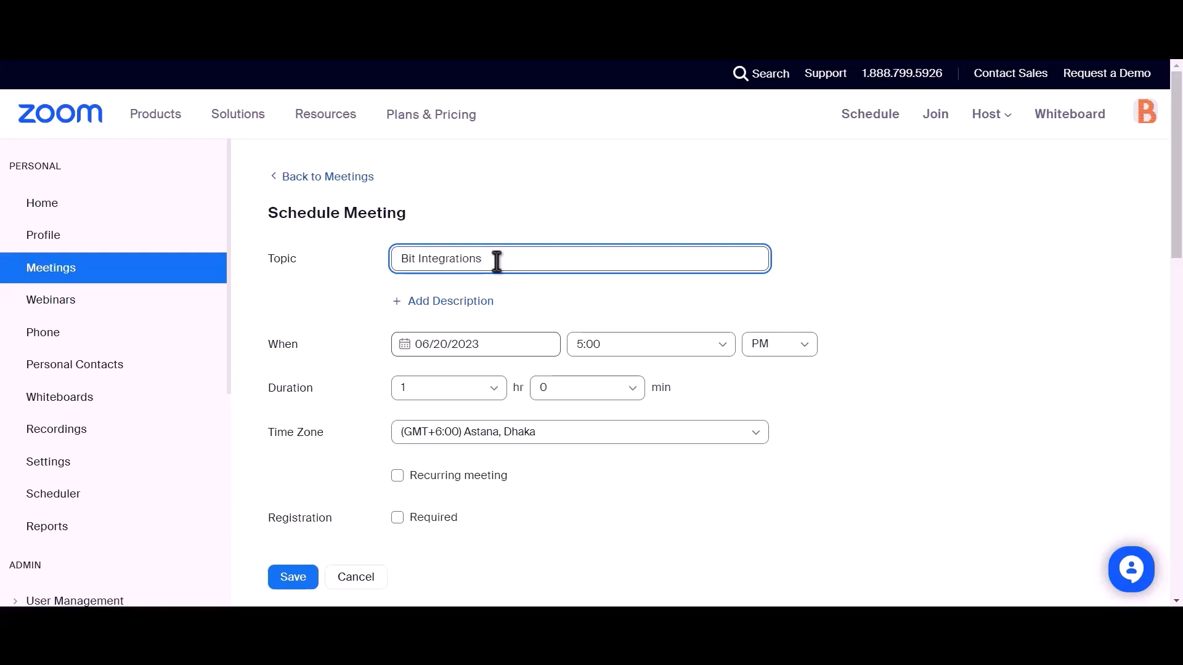
scroll(497, 262, "down", 2)
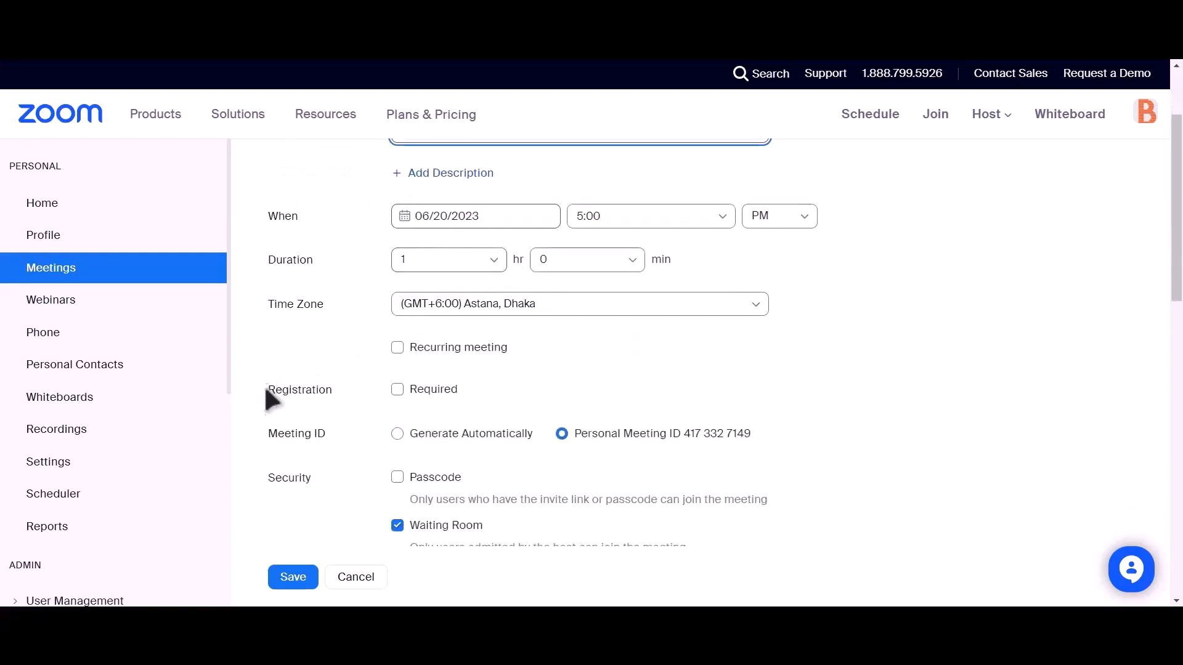
left_click_drag(266, 393, 331, 389)
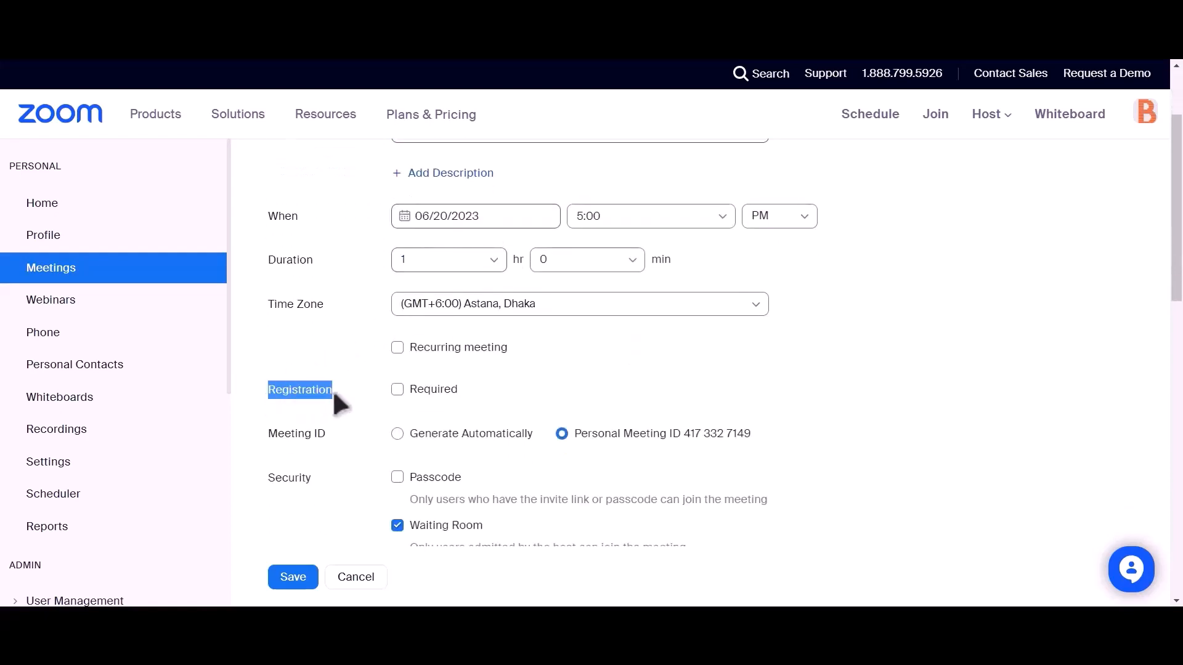
left_click(396, 390)
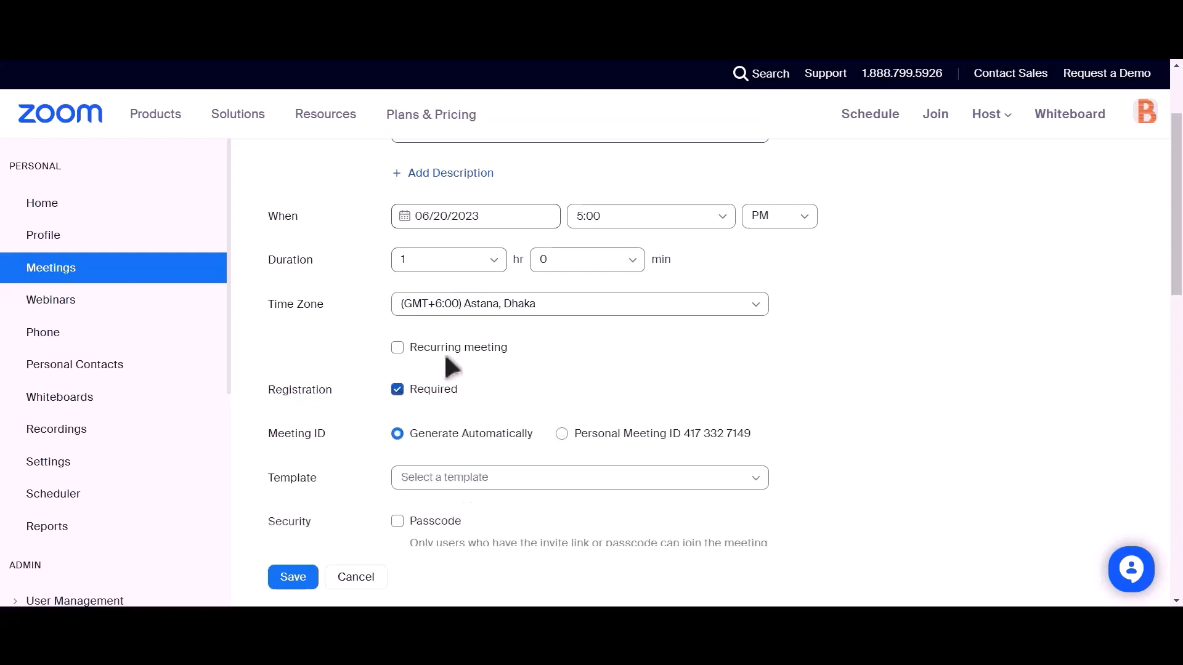
scroll(442, 357, "down", 4)
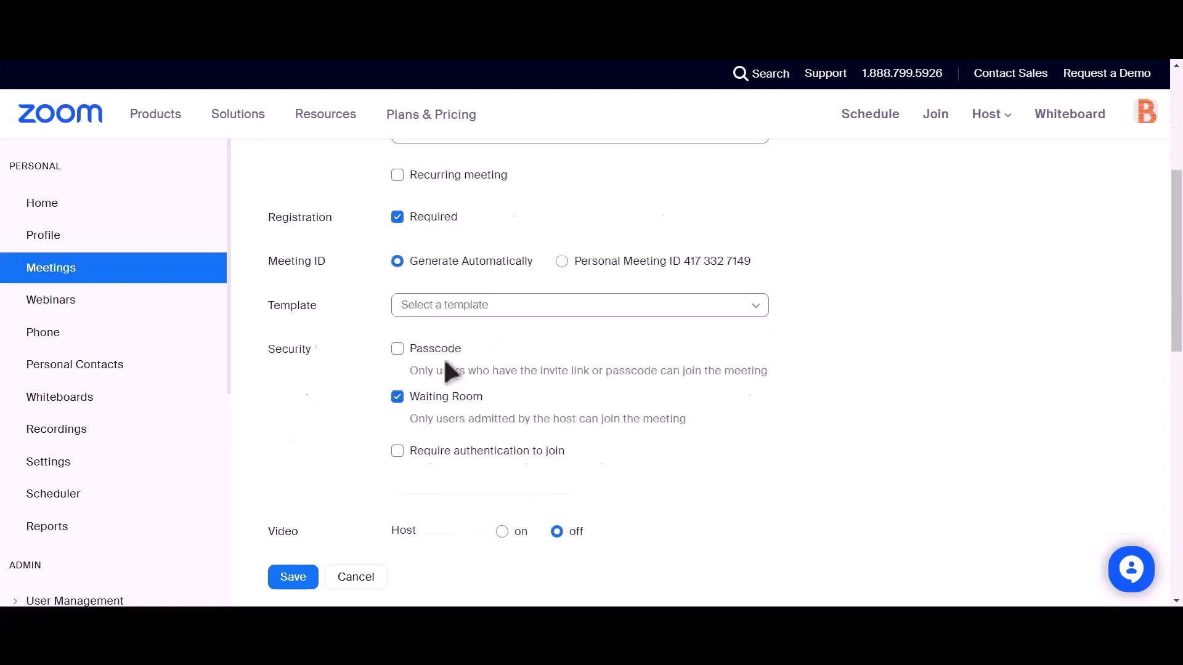
left_click(287, 578)
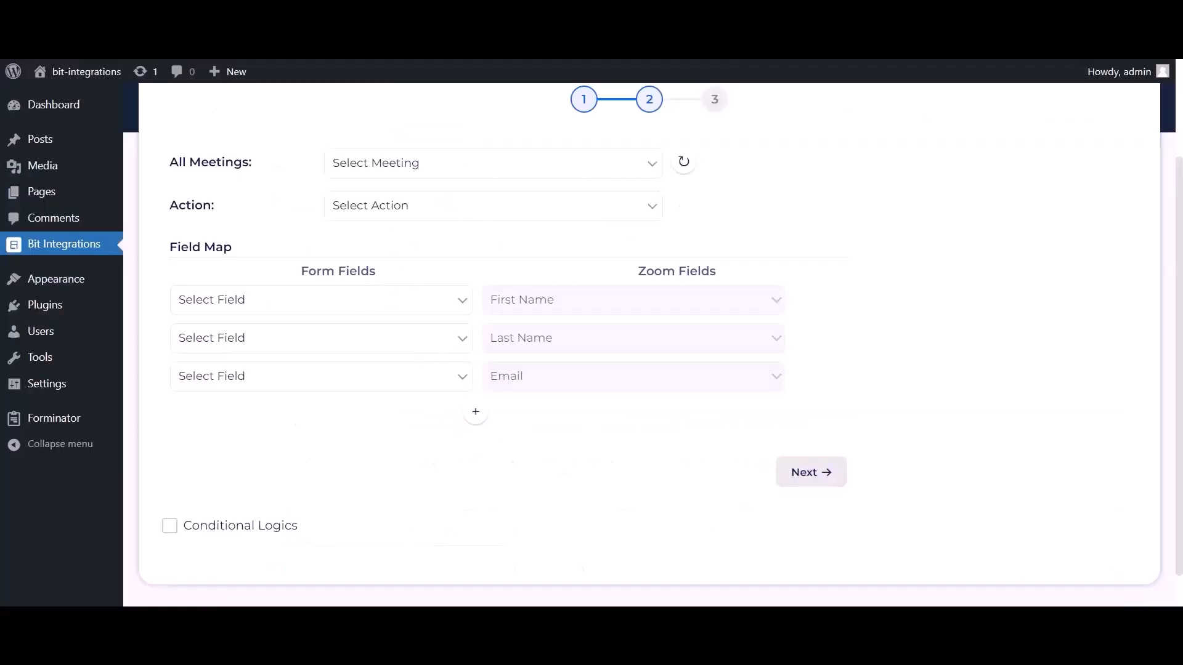
- Refresh the meetings, pick 'Bit Integrations', and set the action to Create User
left_click(690, 167)
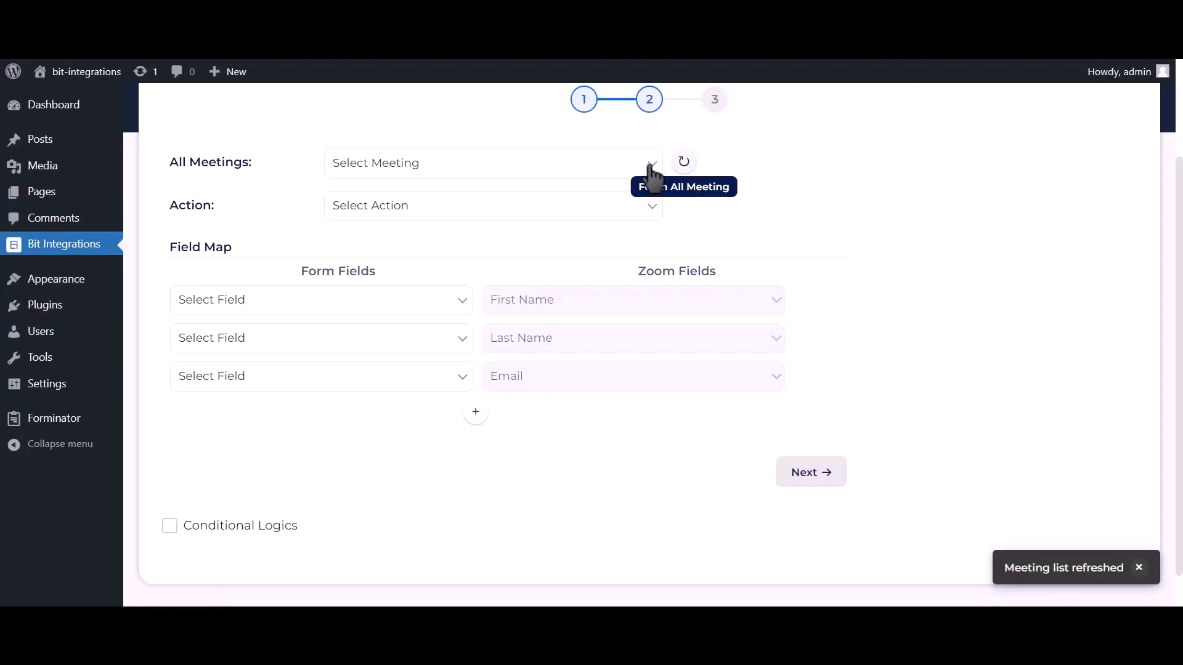
left_click(617, 168)
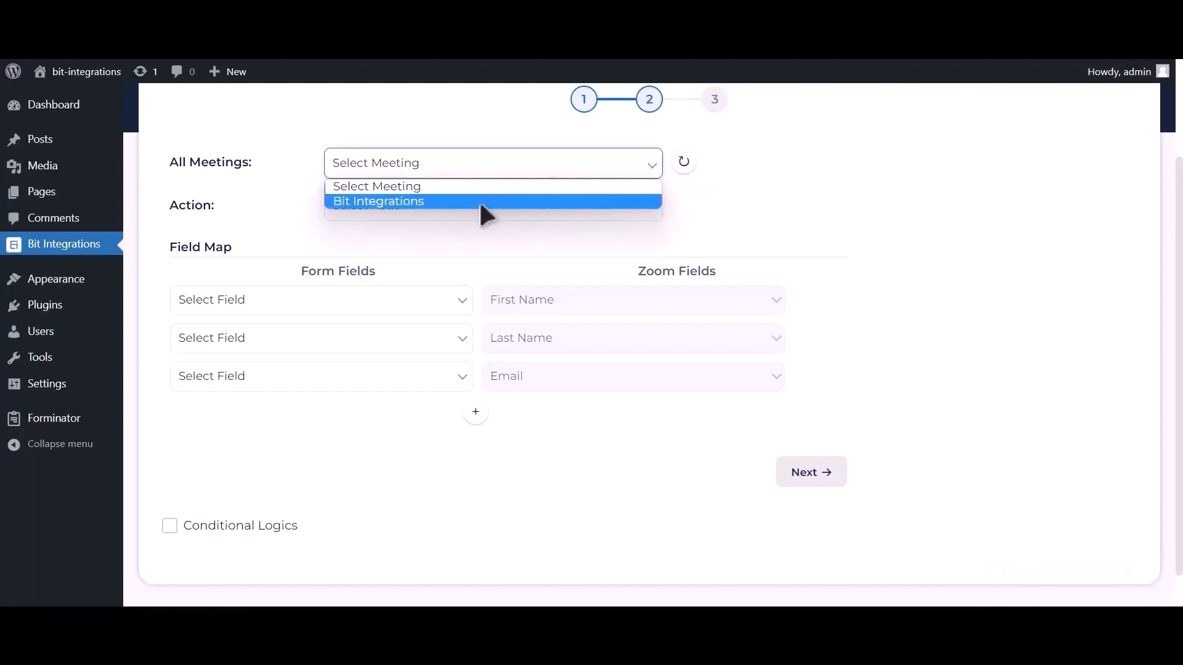
left_click(478, 201)
left_click(482, 207)
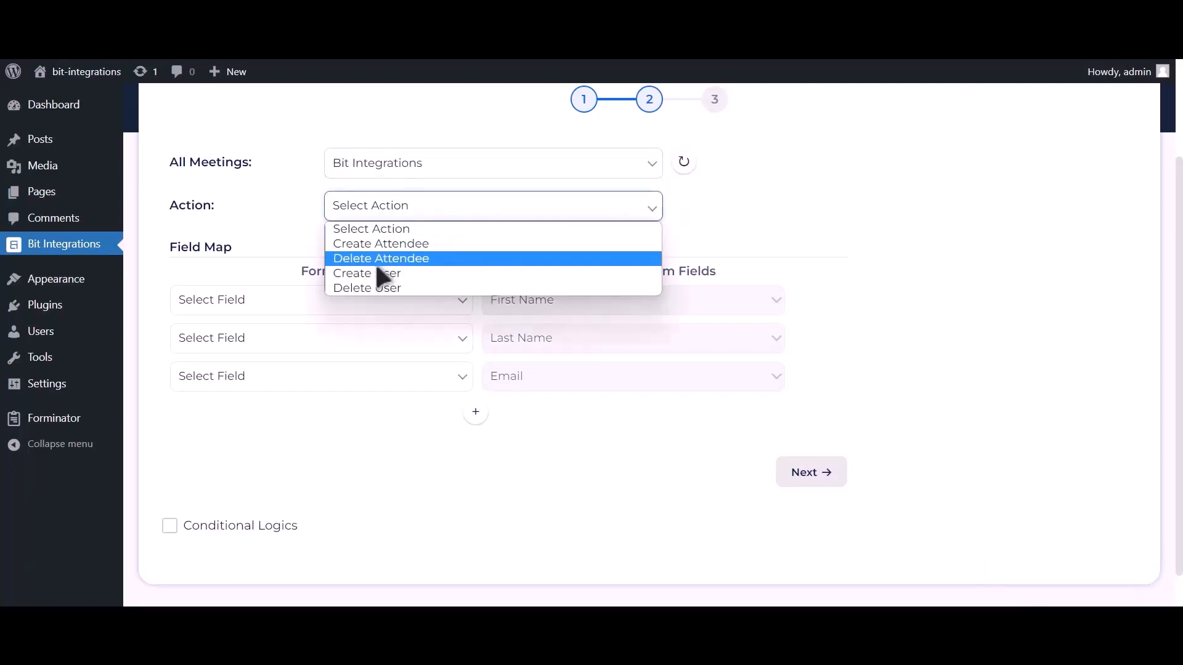
left_click(403, 276)
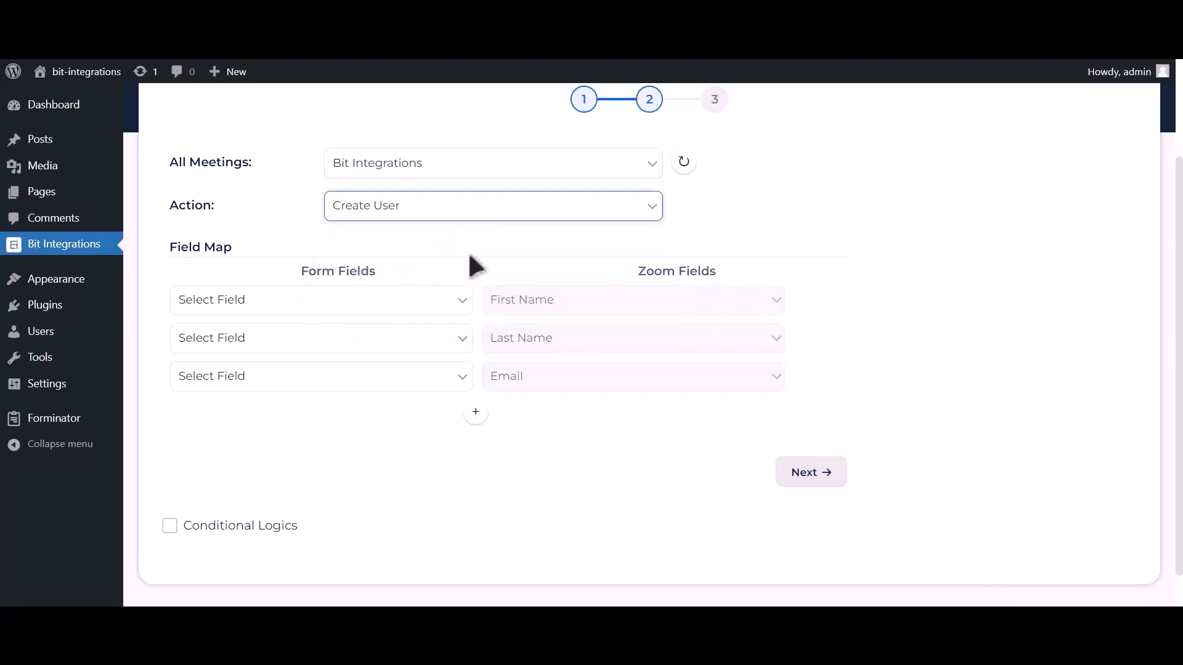
- Map First Name-1, Last Name-1, Email Address-1 and Phone Number-1 to Zoom's name, email and phone fields
left_click(411, 304)
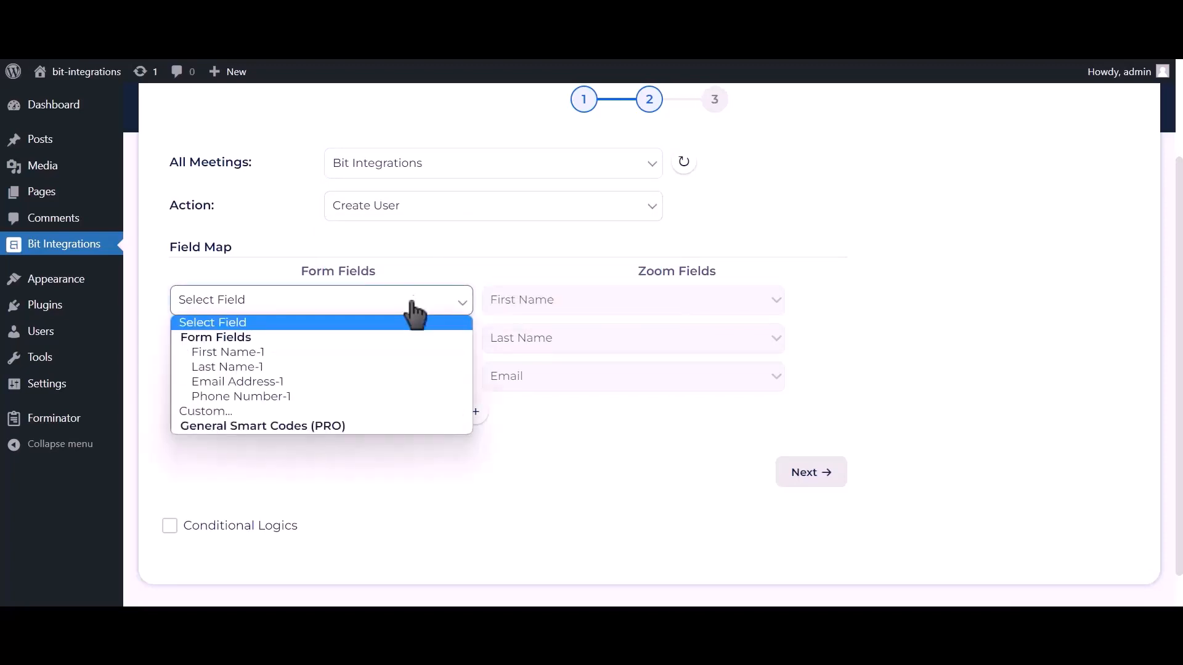
left_click(339, 351)
left_click(335, 342)
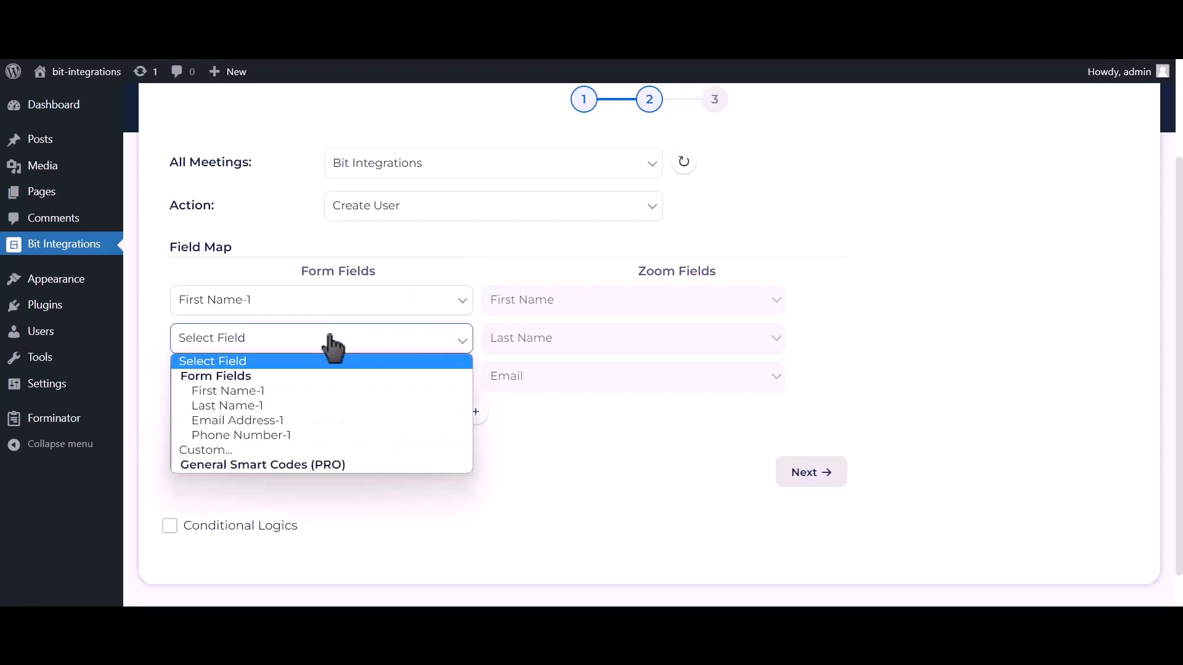
left_click(245, 405)
left_click(244, 382)
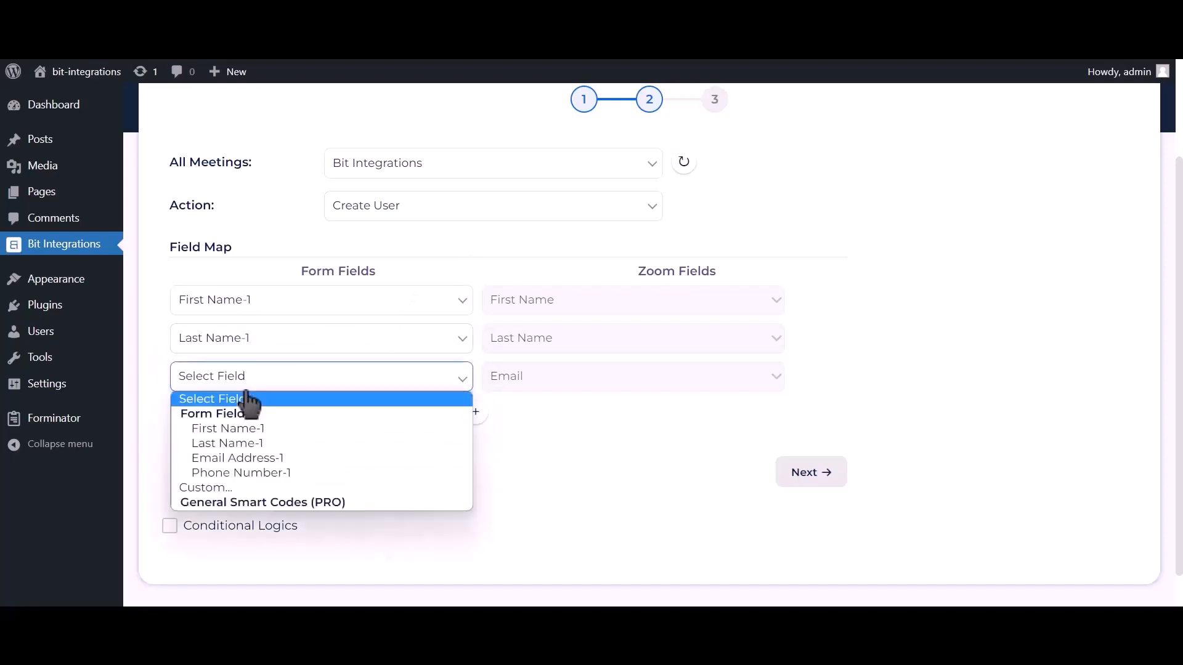
left_click(228, 463)
left_click(476, 411)
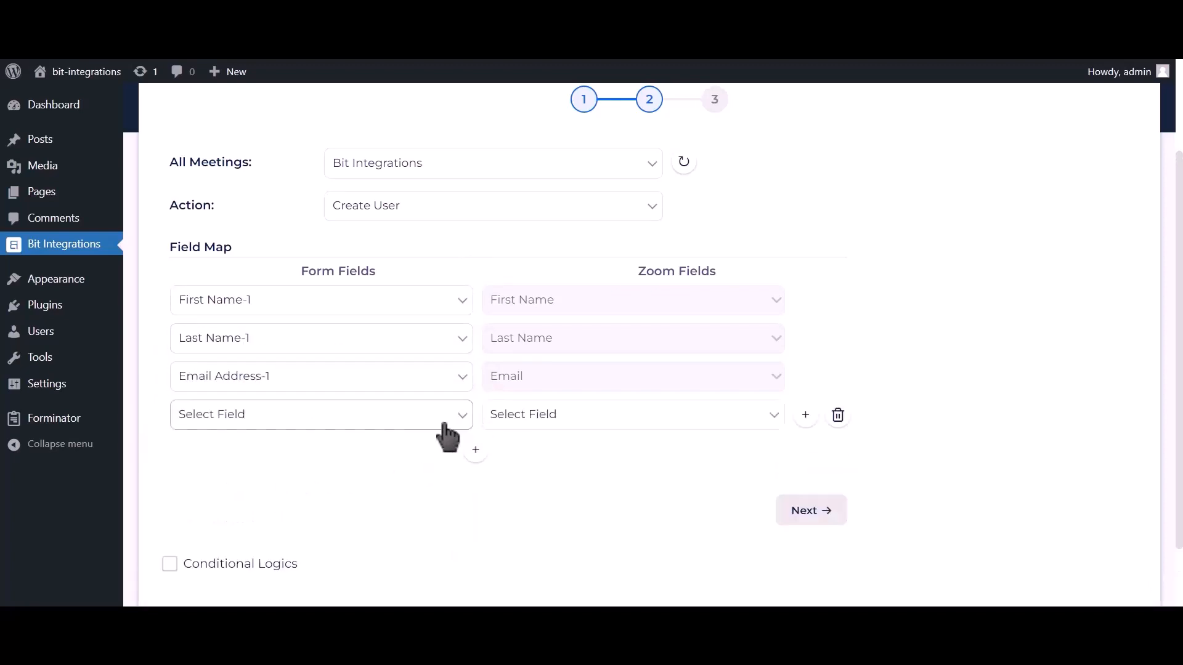
left_click(367, 417)
left_click(281, 512)
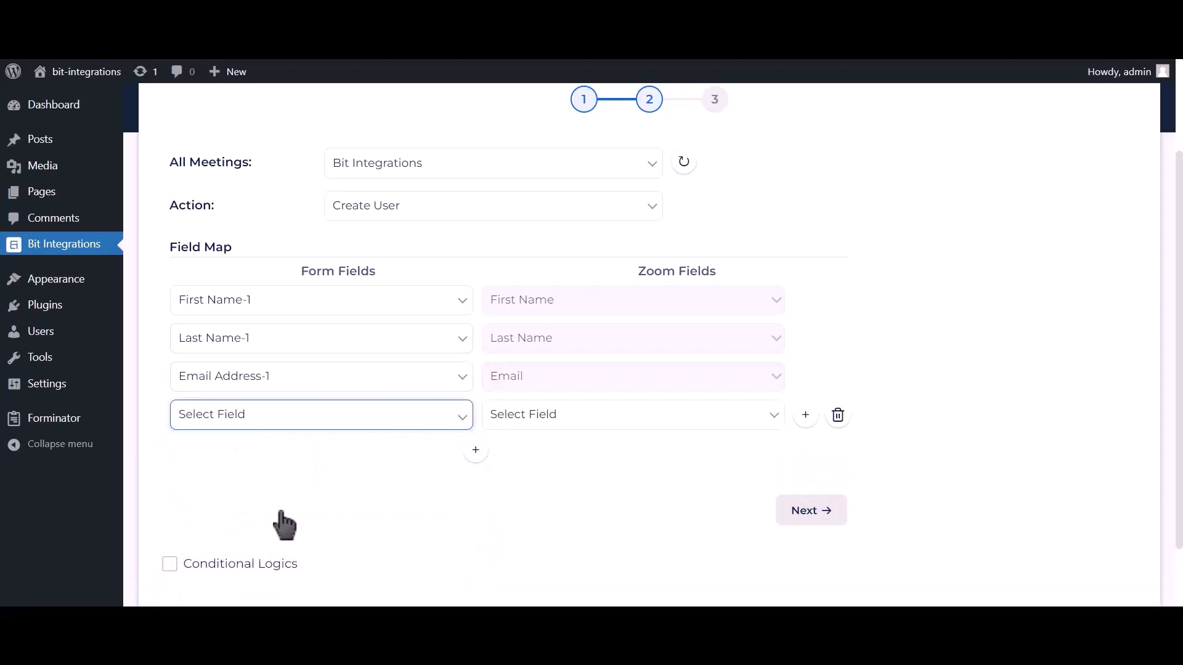
left_click(549, 418)
left_click(528, 482)
- Leave conditional logic off, then finish and save the Zoom integration
scroll(481, 468, "down", 1)
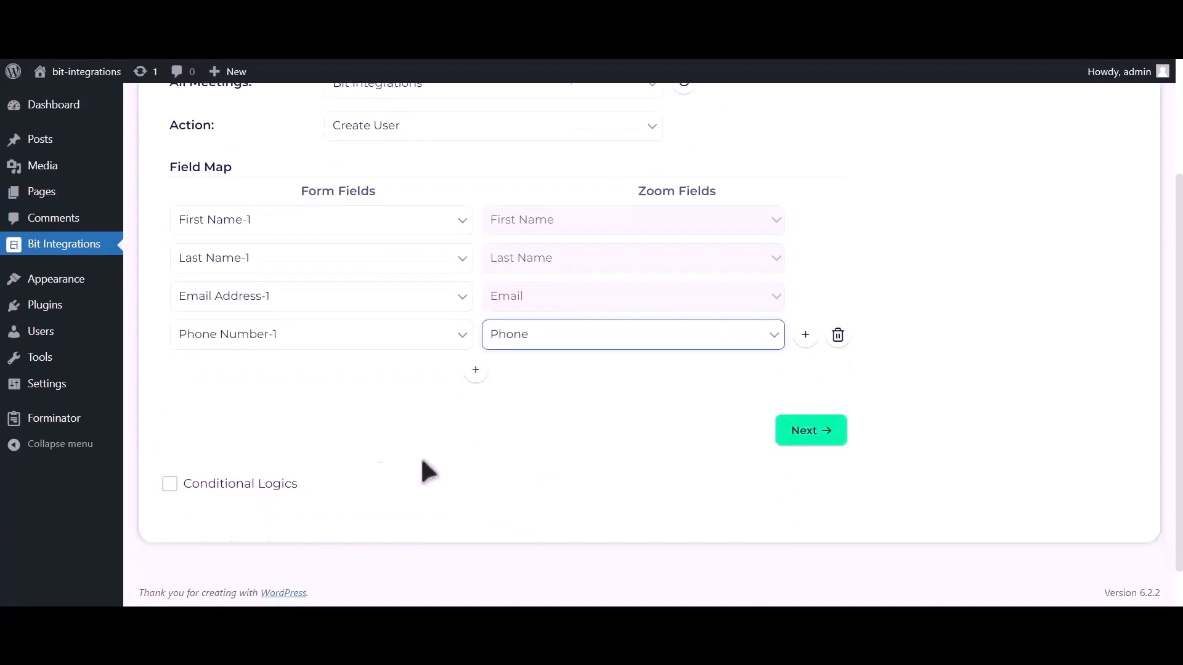
left_click(275, 485)
scroll(277, 487, "down", 2)
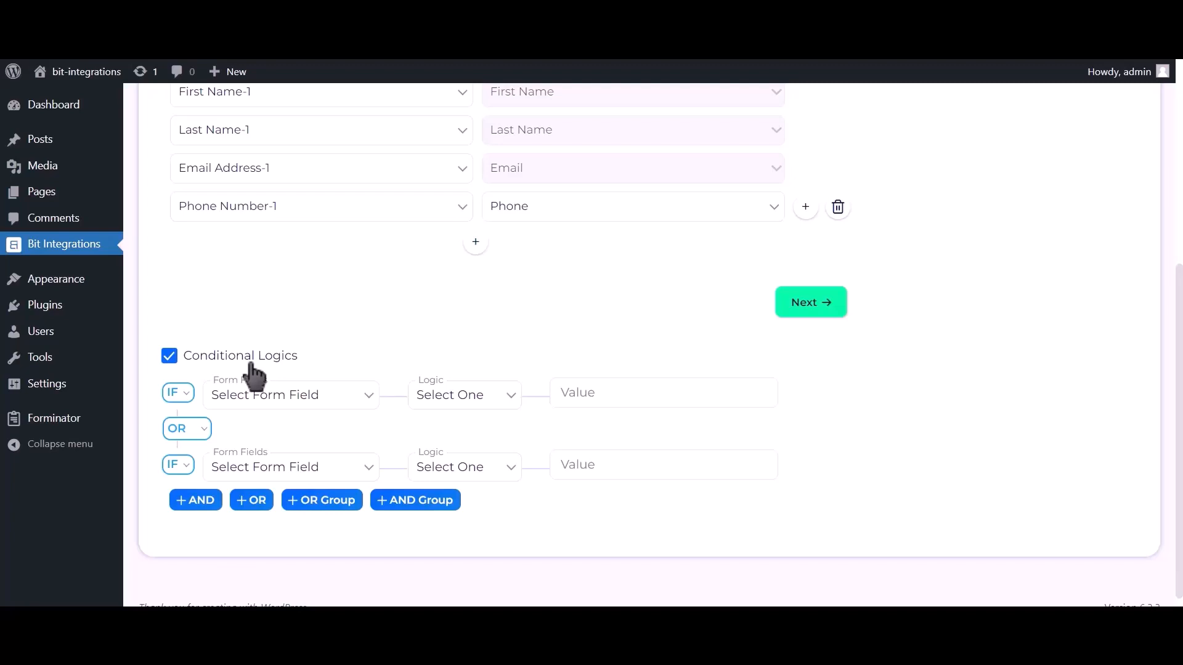
left_click(252, 363)
left_click(808, 438)
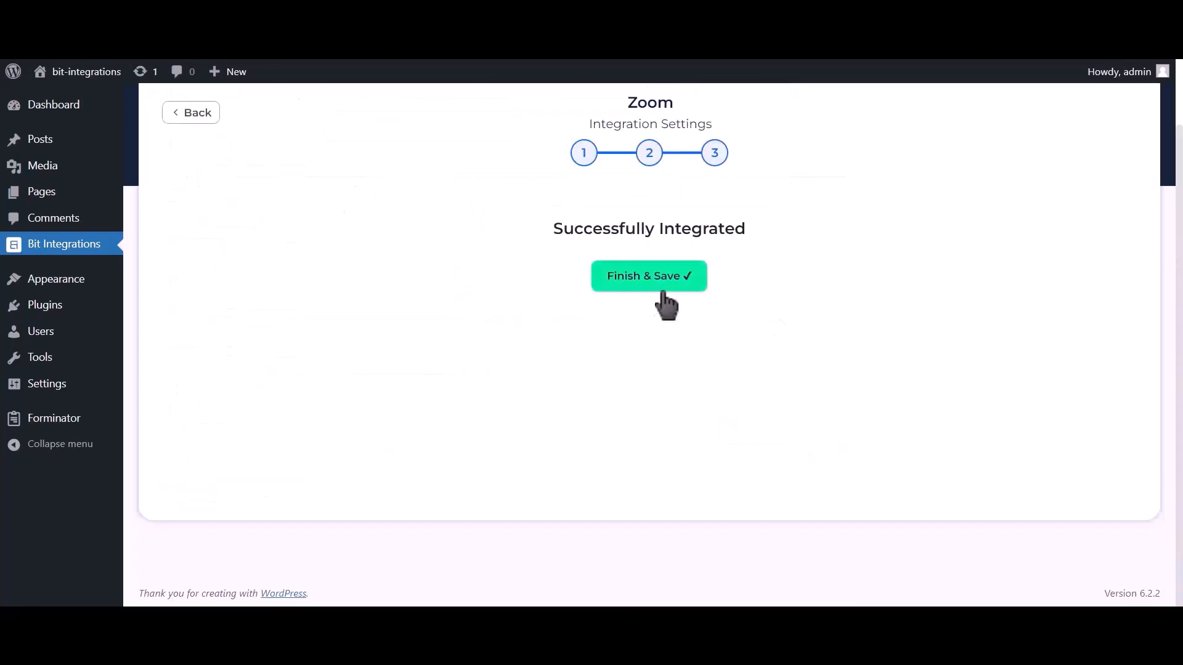
left_click(664, 292)
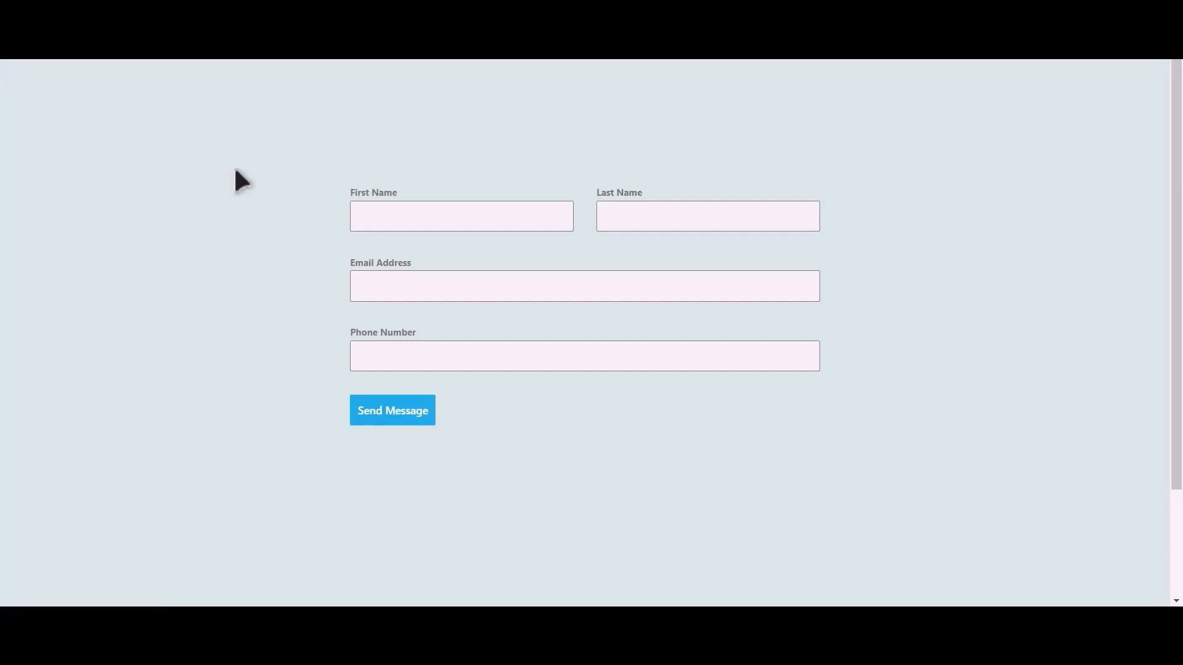
- Fill the Brizy contact form with a test first name, last name, e-mail and phone number, then submit it
left_click(480, 220)
type("Bit")
type("Integra")
type("tions")
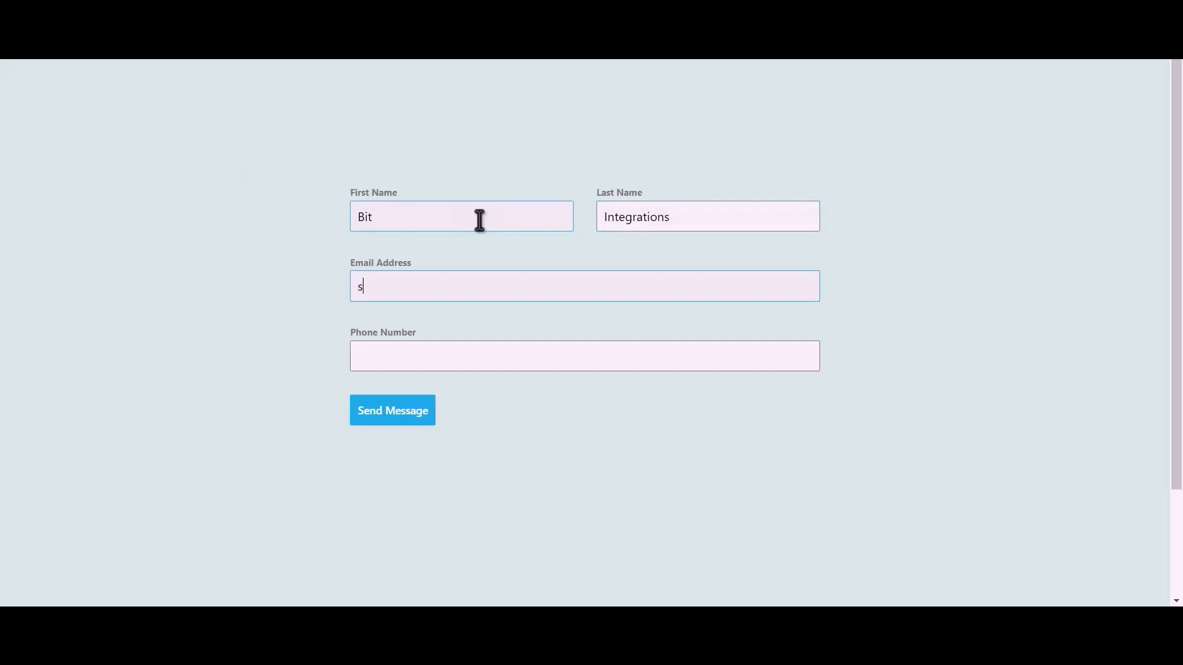
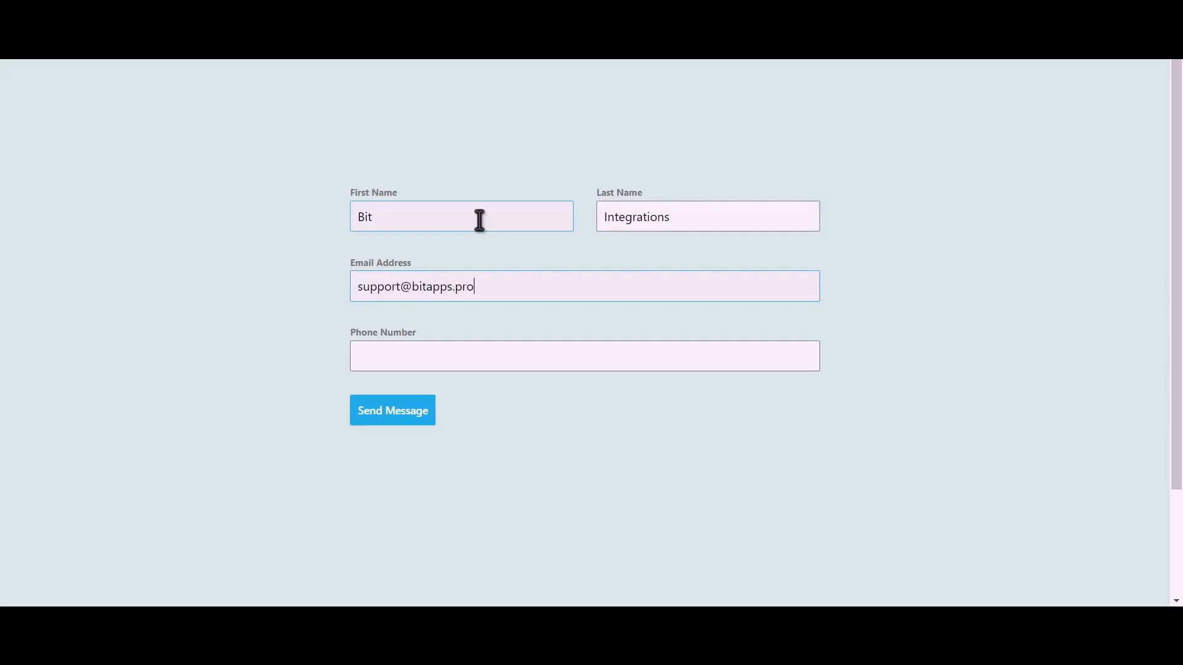
type("444555666")
left_click(406, 419)
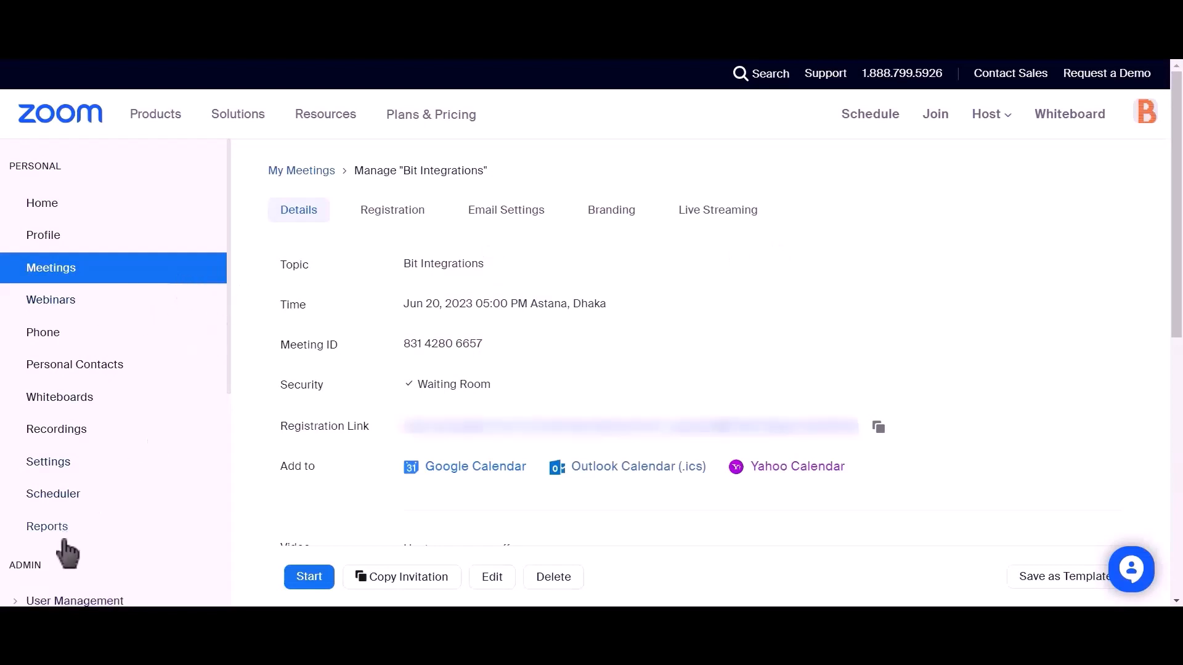
- Go to User Management > Users > Pending and check the new pending Basic user from the test submission
scroll(149, 385, "down", 2)
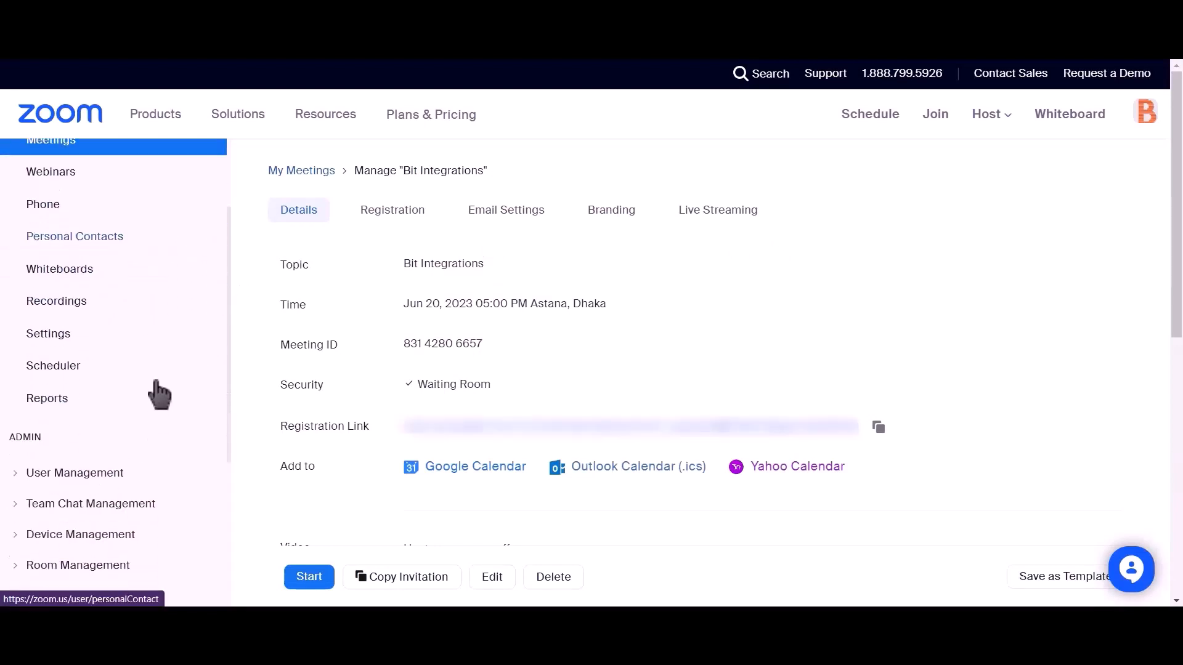
left_click(21, 476)
left_click(50, 513)
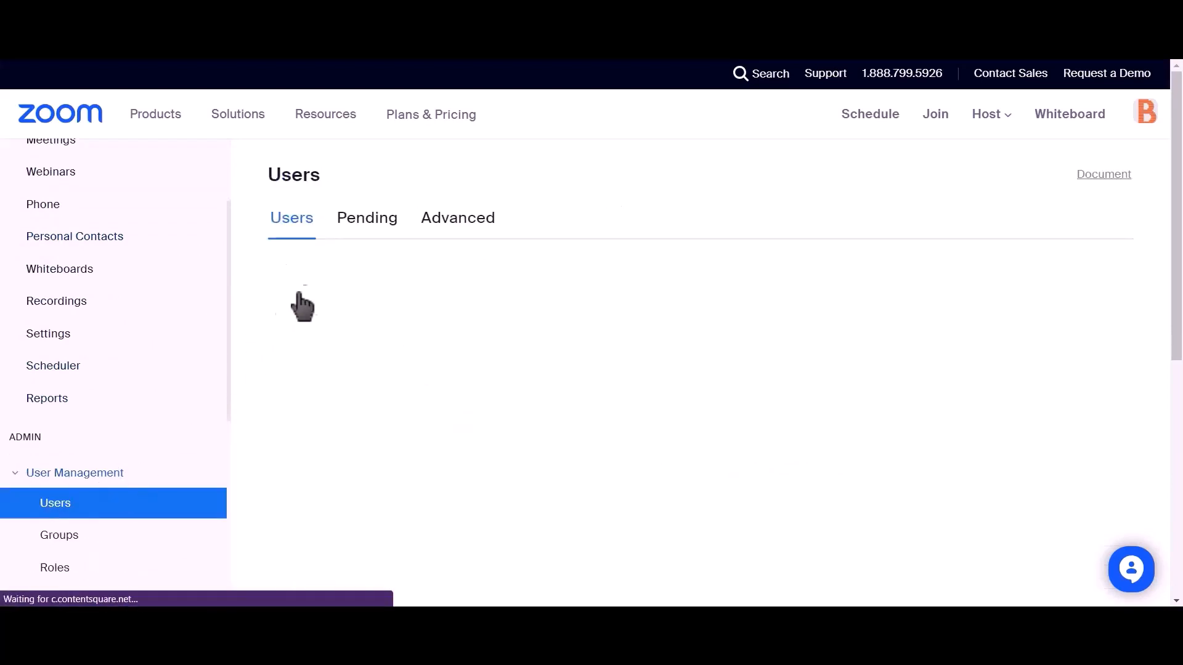
left_click(358, 235)
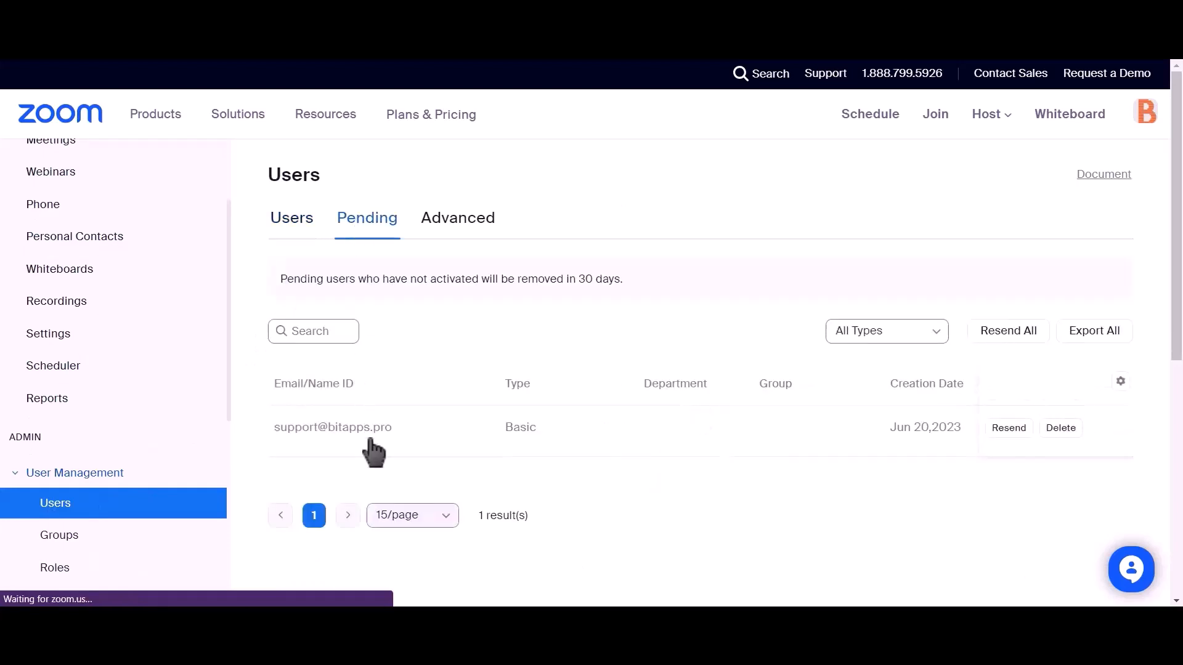
left_click_drag(394, 428, 259, 432)
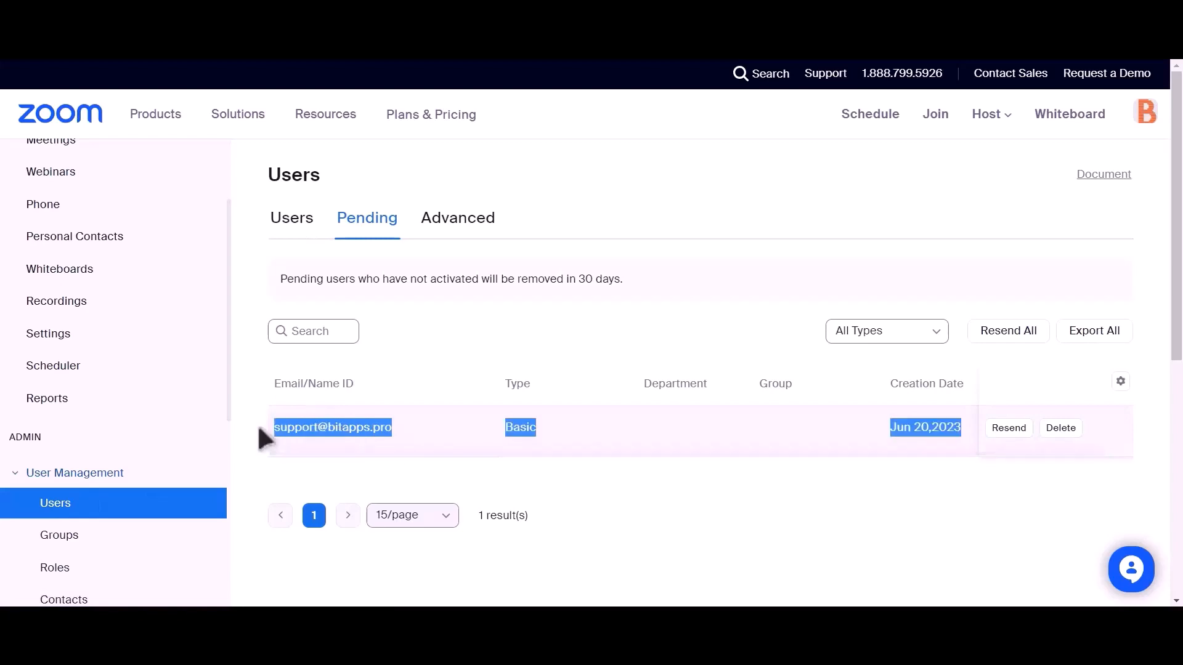
left_click(560, 469)
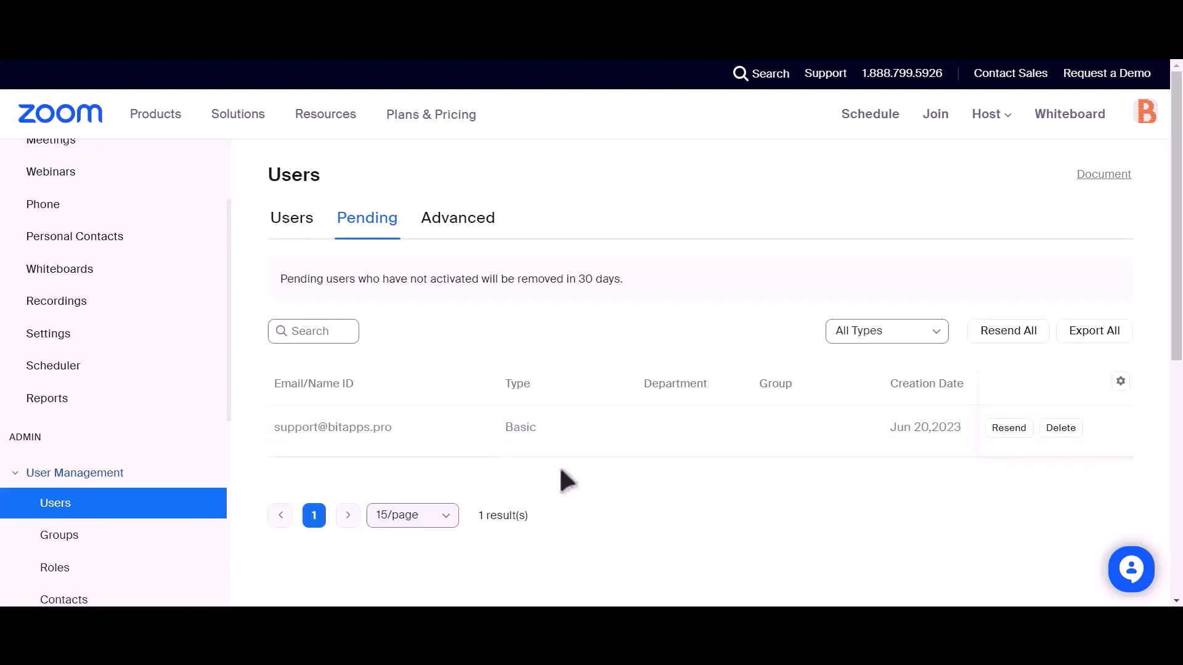